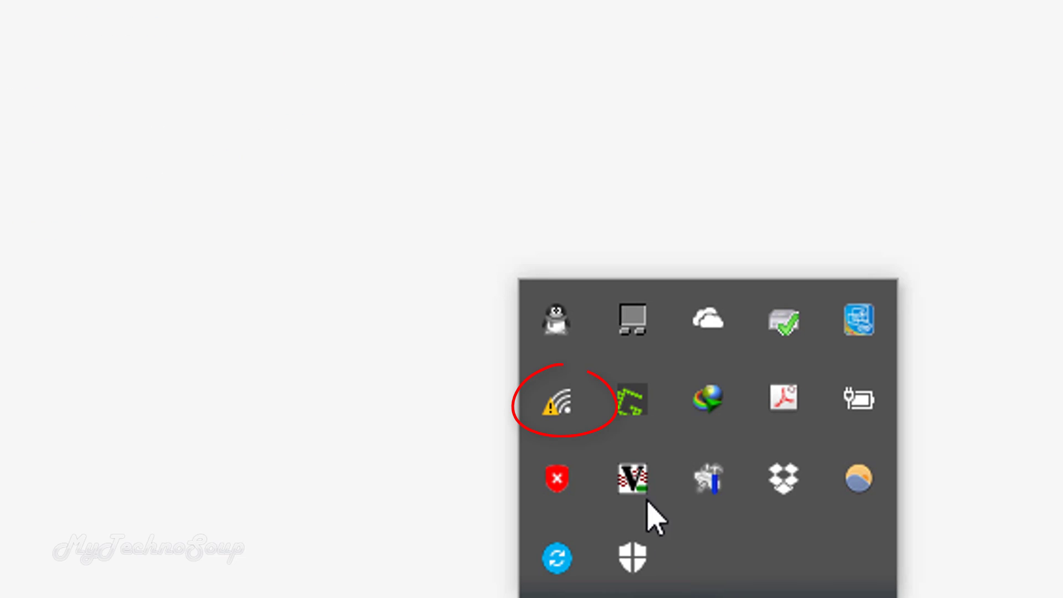
Step: Check the network icon's status and view the active network in Network and Sharing Center
mouse_move(542, 421)
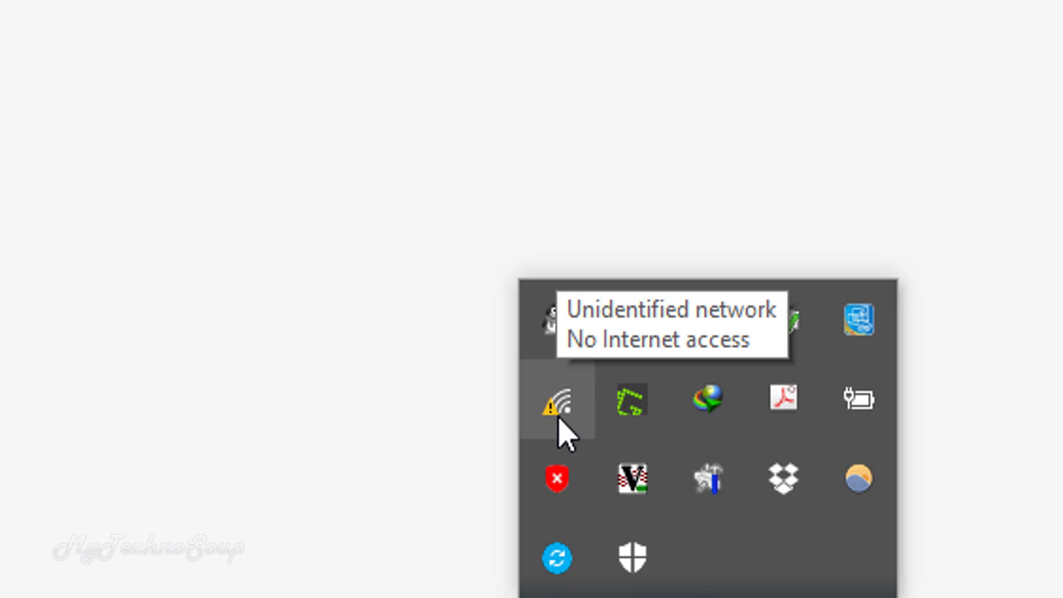
right_click(558, 419)
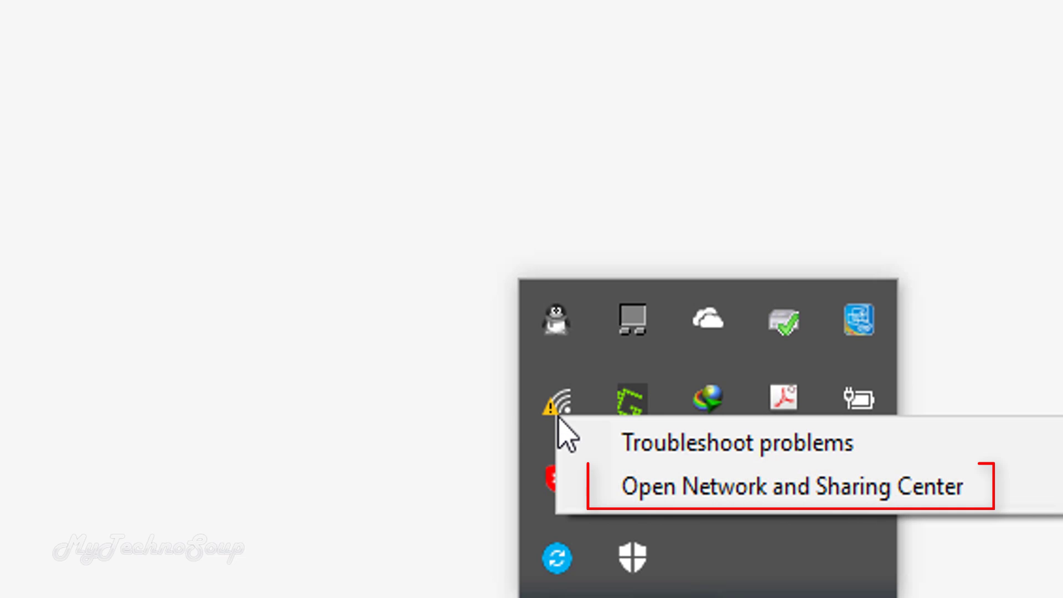
left_click(633, 490)
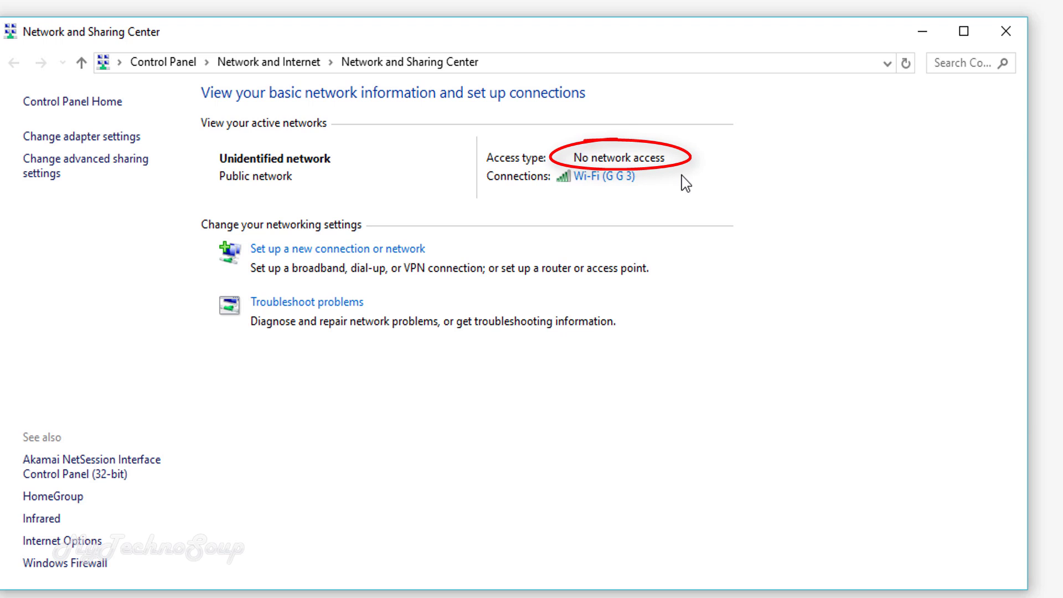
left_click(972, 596)
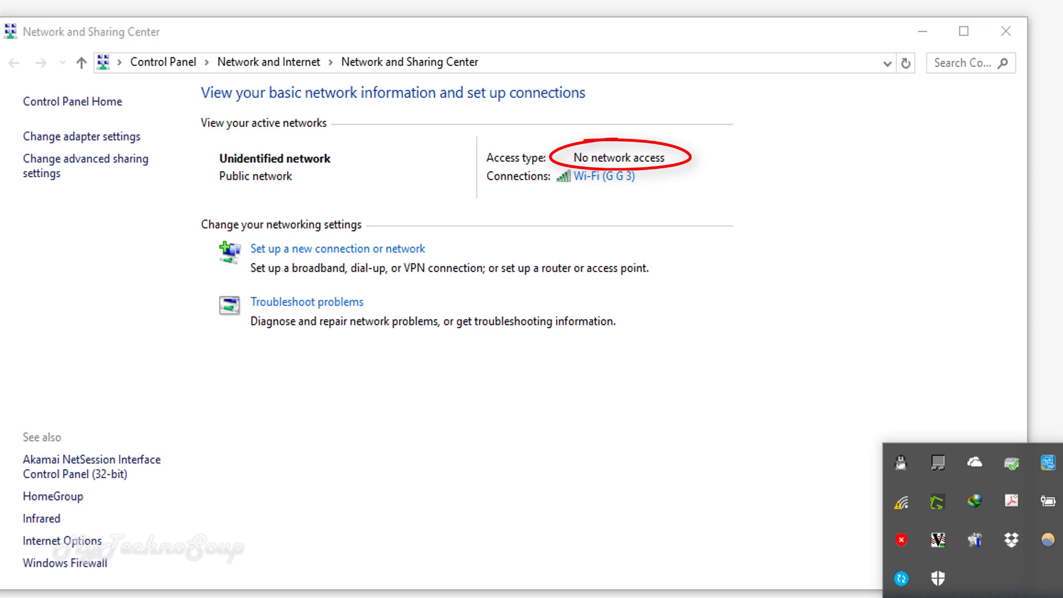
mouse_move(907, 511)
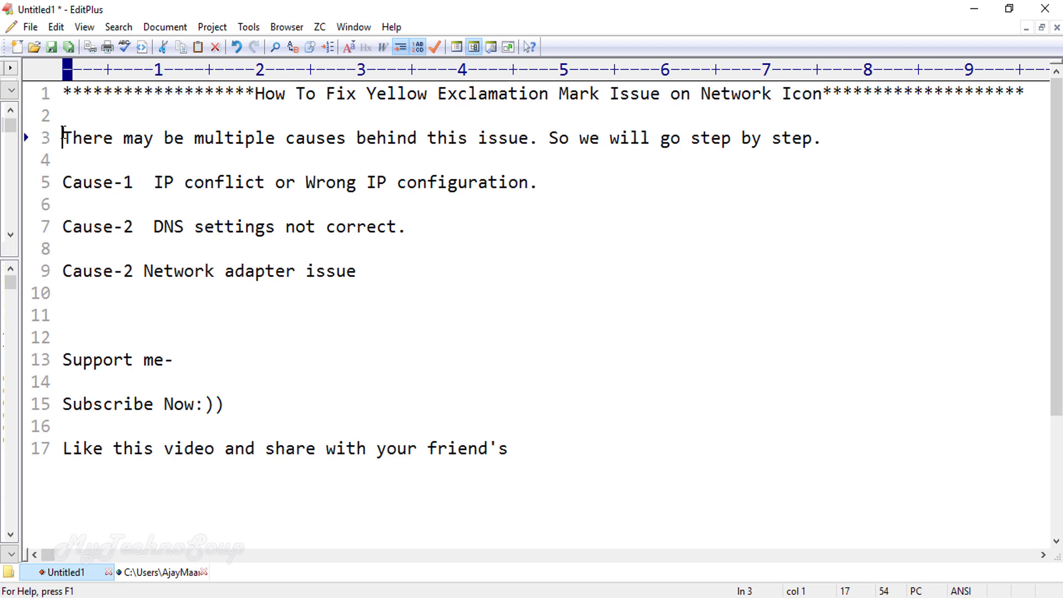
Step: In the EditPlus notes, highlight the introductory line and the Cause-1 line about IP conflict or wrong IP configuration
left_click_drag(63, 137, 282, 151)
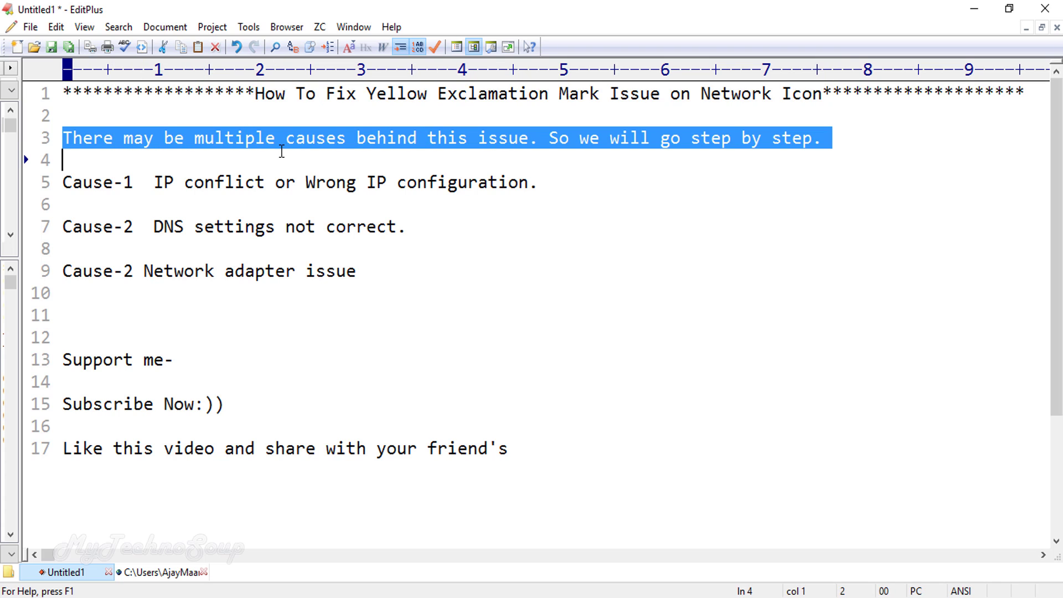
left_click_drag(548, 161, 768, 155)
left_click_drag(61, 183, 134, 184)
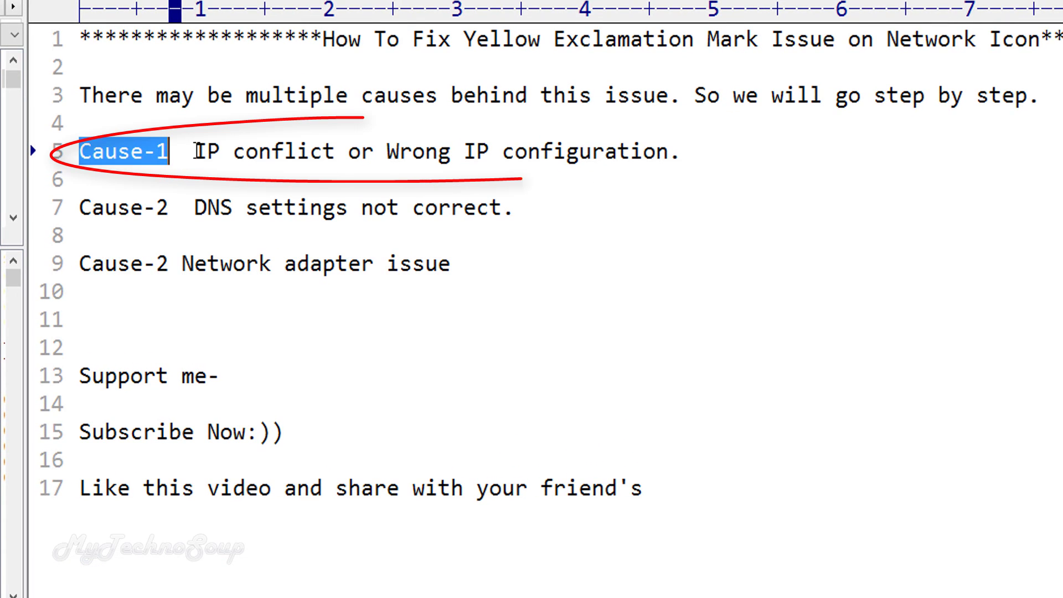
left_click_drag(195, 157, 668, 163)
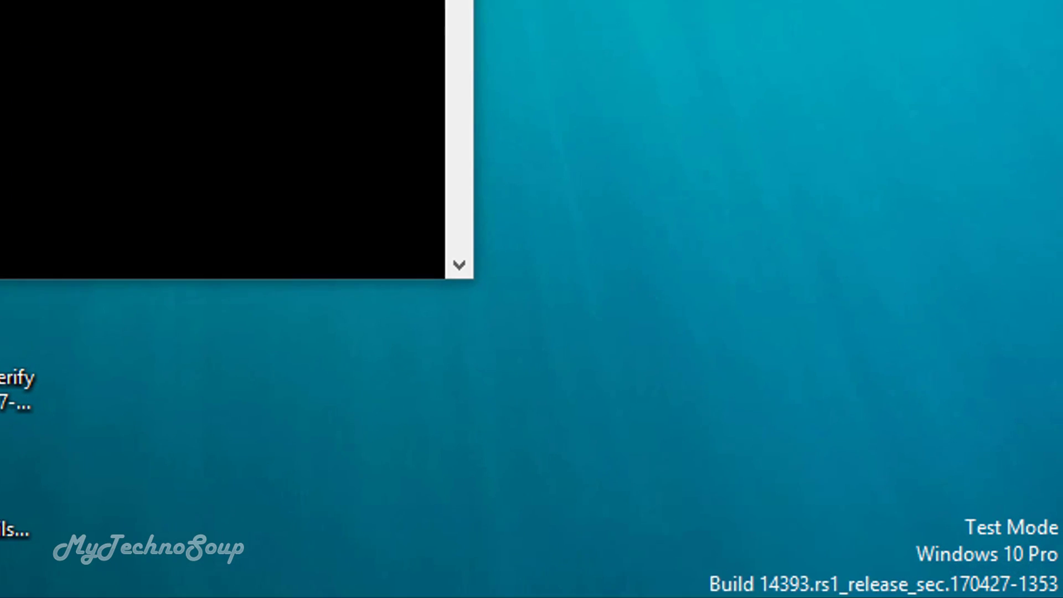
Step: Open Network and Sharing Center from the network icon in the hidden notification icons
left_click(612, 595)
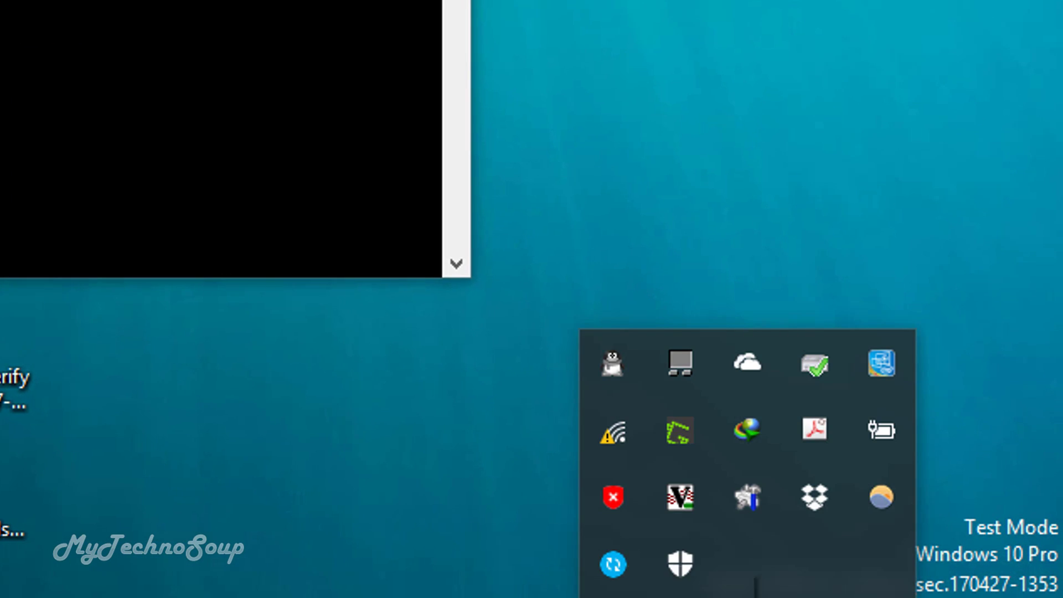
mouse_move(631, 437)
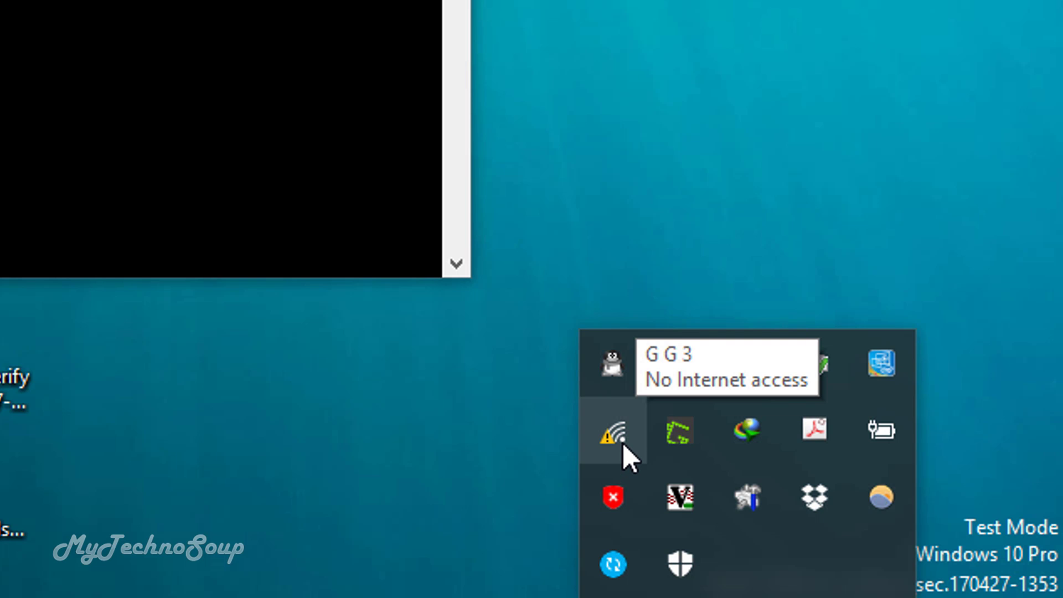
right_click(624, 431)
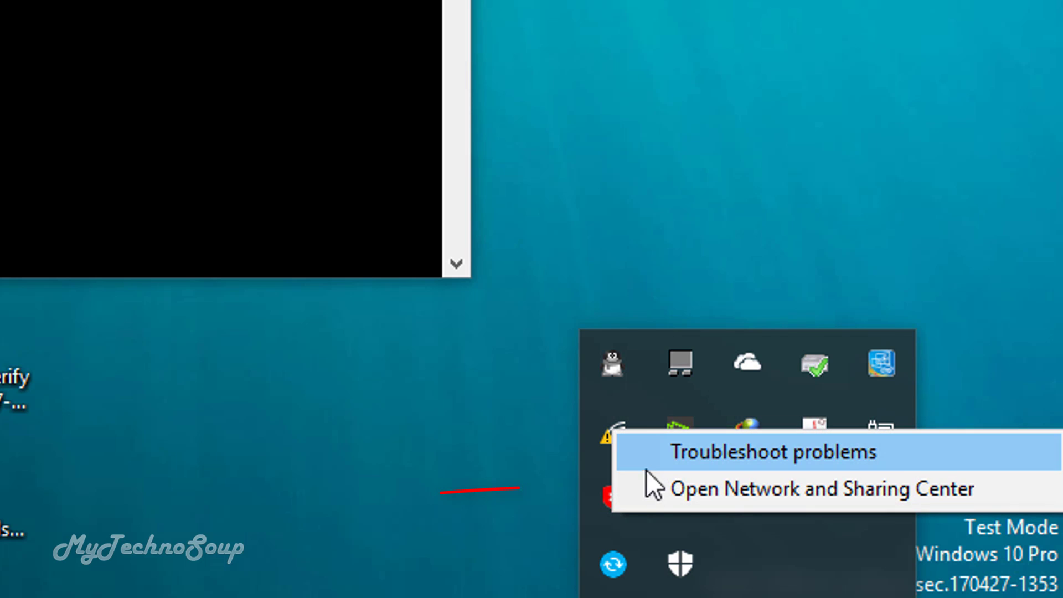
left_click(664, 494)
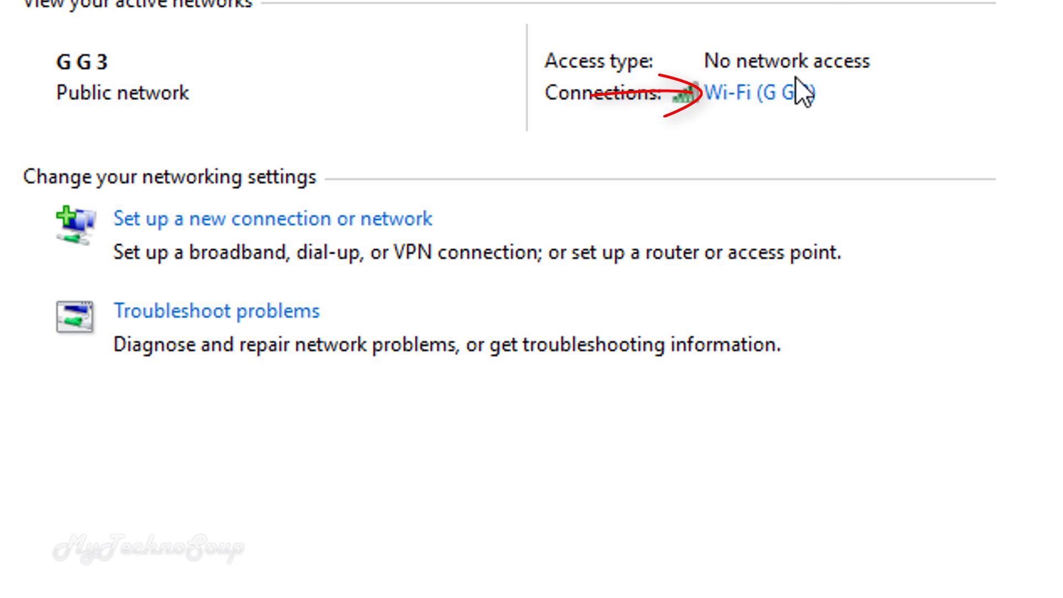
Step: Open the Wi-Fi connection's details, examine its IPv4 addresses, default gateway and DNS servers, and close them
left_click(774, 95)
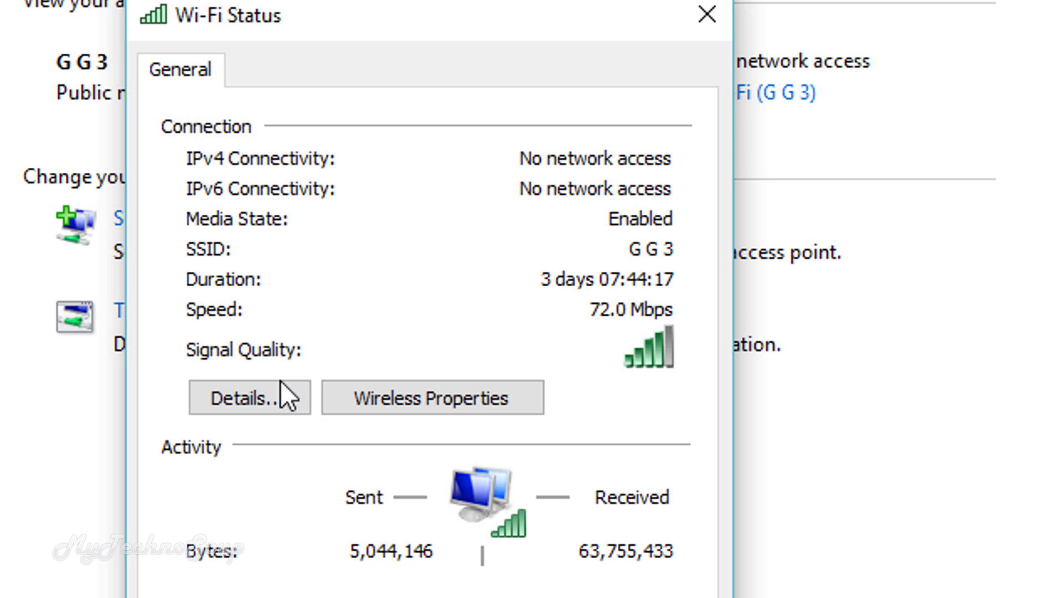
left_click(278, 397)
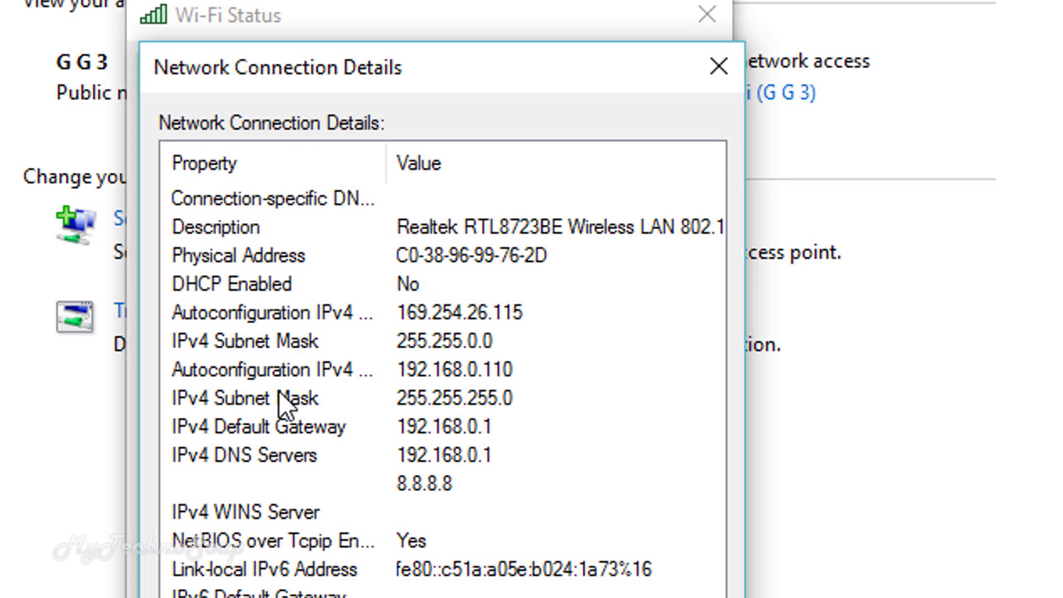
left_click(461, 309)
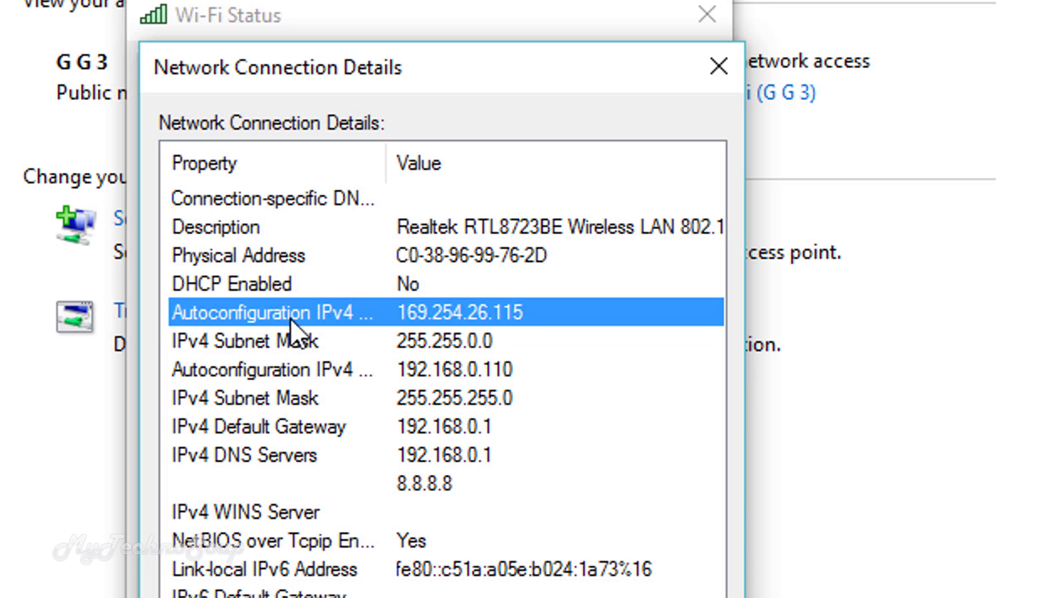
left_click(407, 378)
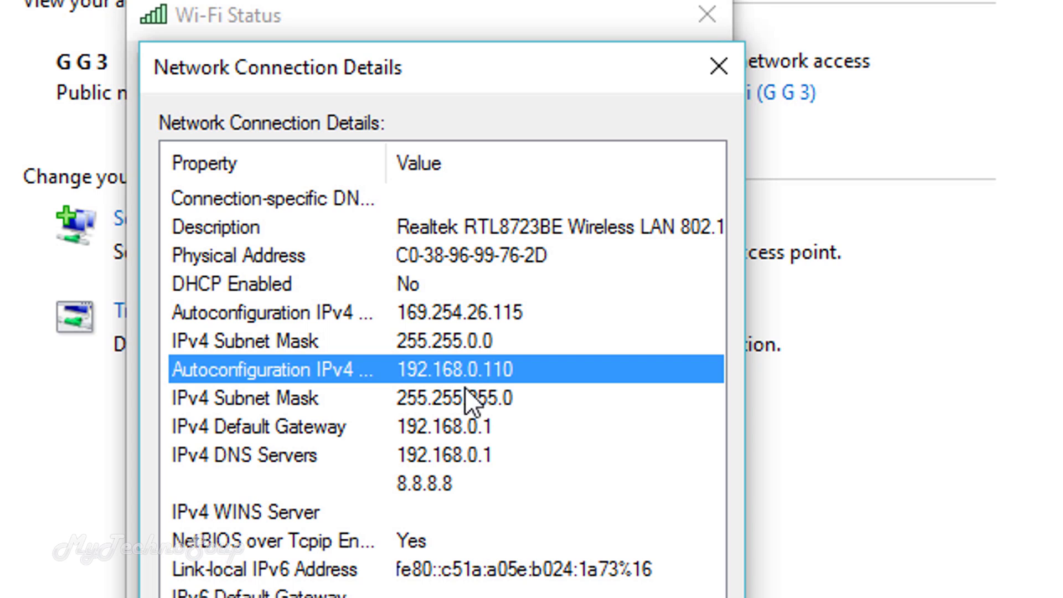
left_click(390, 430)
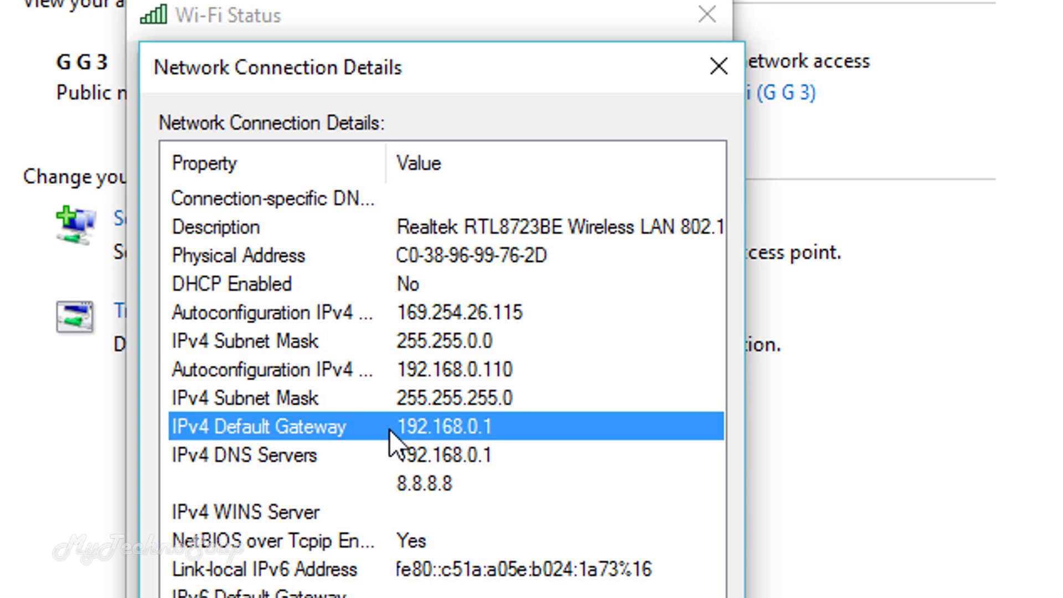
left_click(472, 454)
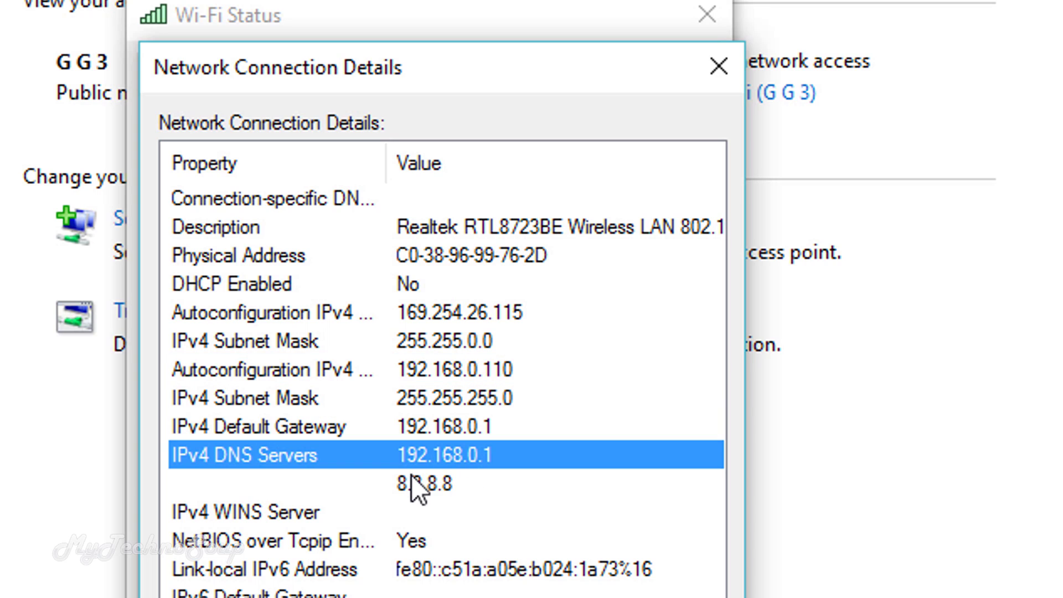
left_click(433, 483)
left_click(430, 368)
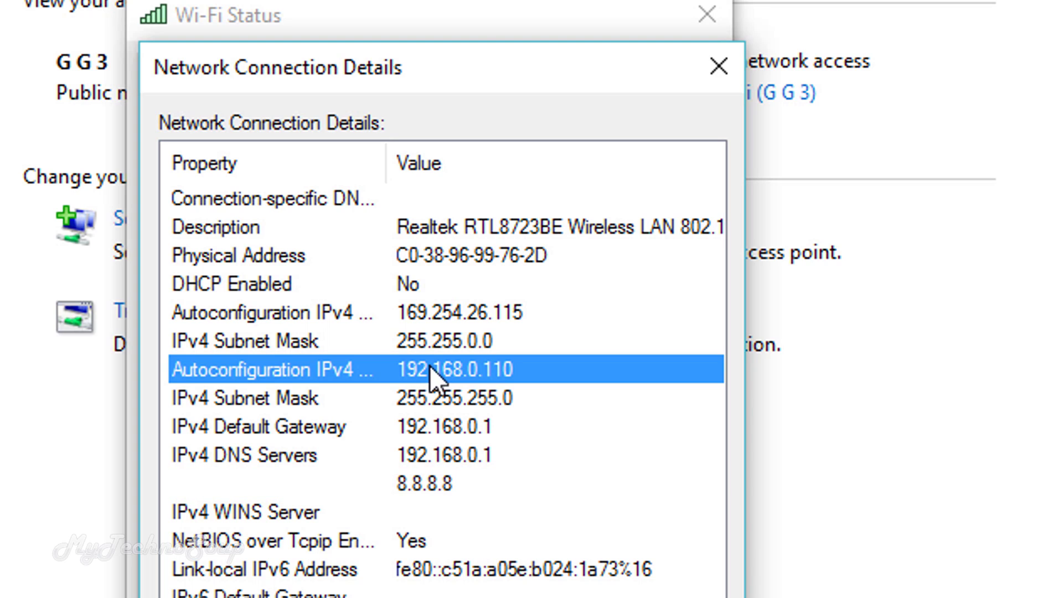
left_click_drag(539, 67, 500, 66)
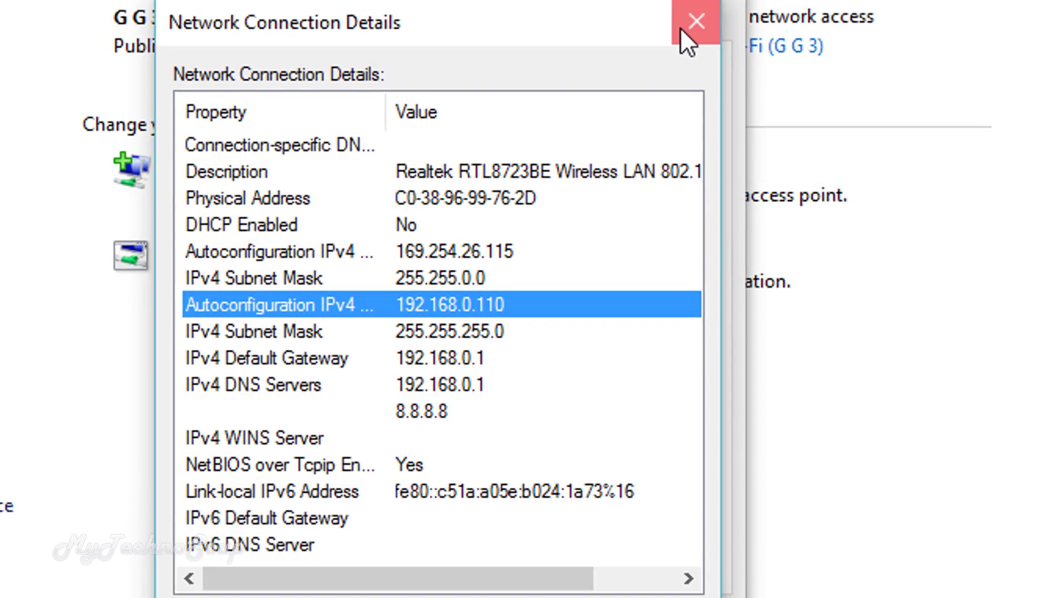
left_click(663, 73)
Step: Open the Internet Protocol Version 4 (TCP/IPv4) properties of the Wi-Fi connection
left_click(355, 387)
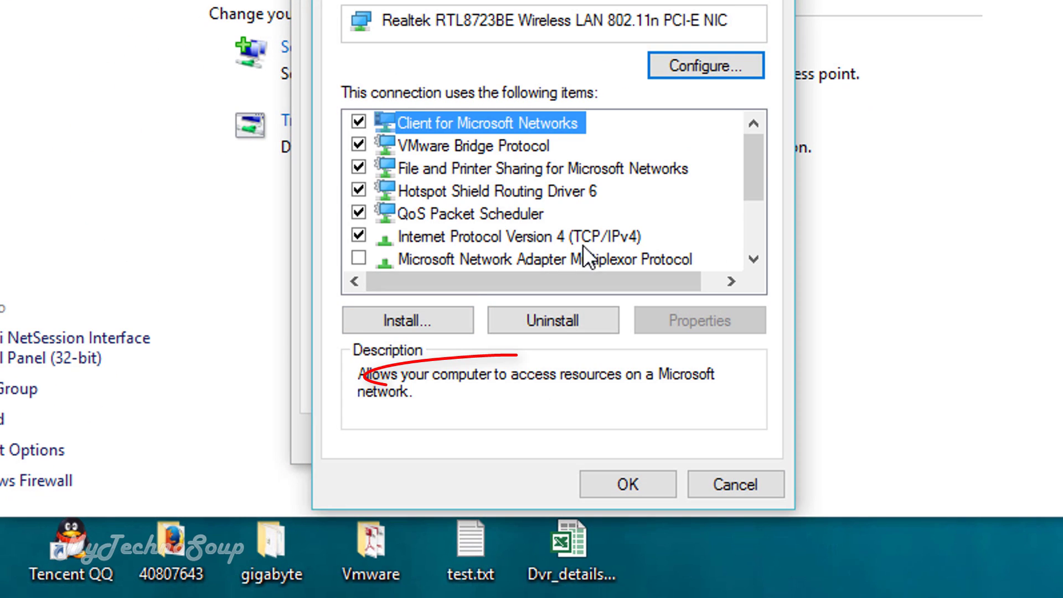
left_click(592, 237)
left_click(680, 320)
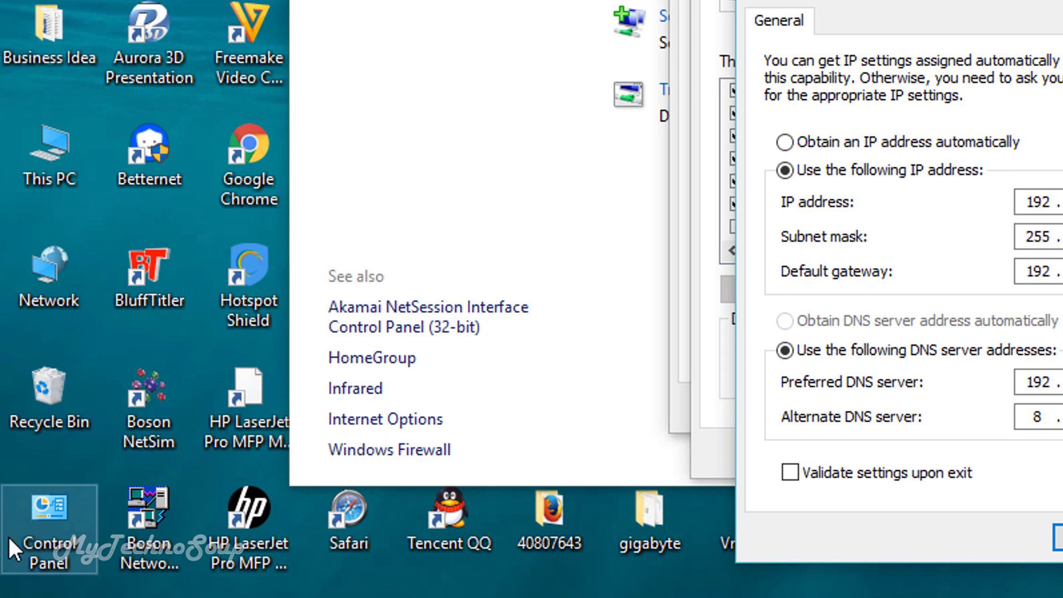
Step: Launch Command Prompt by running cmd from the Run dialog
key("super")
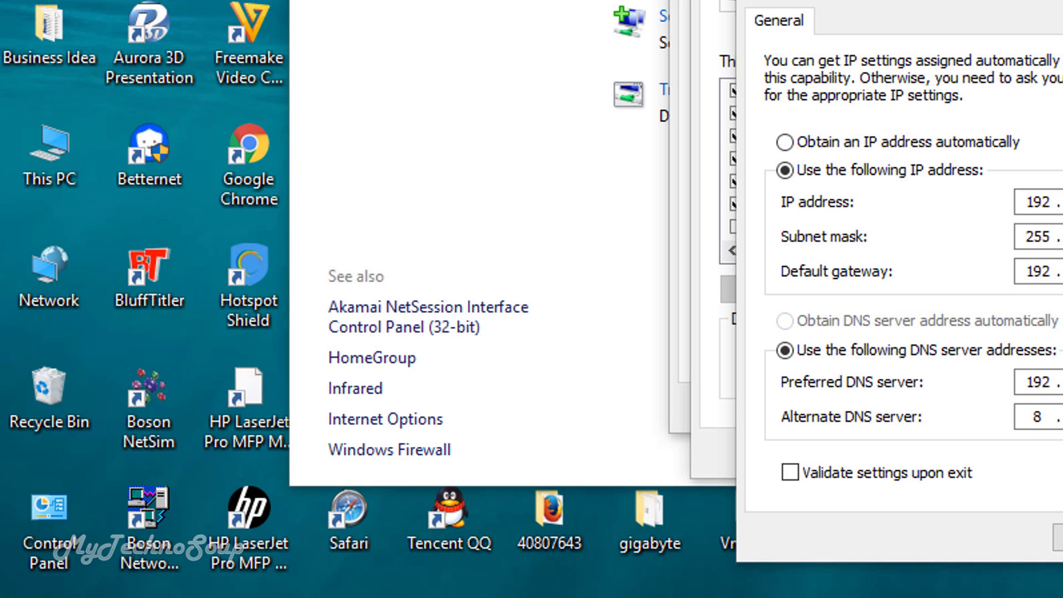
key("super+r")
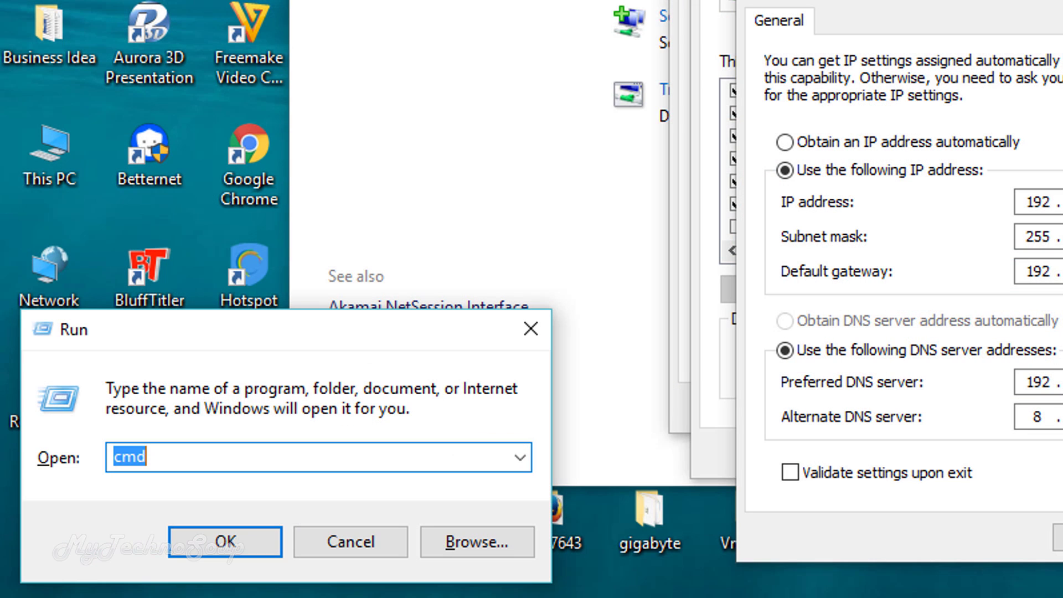
left_click(182, 456)
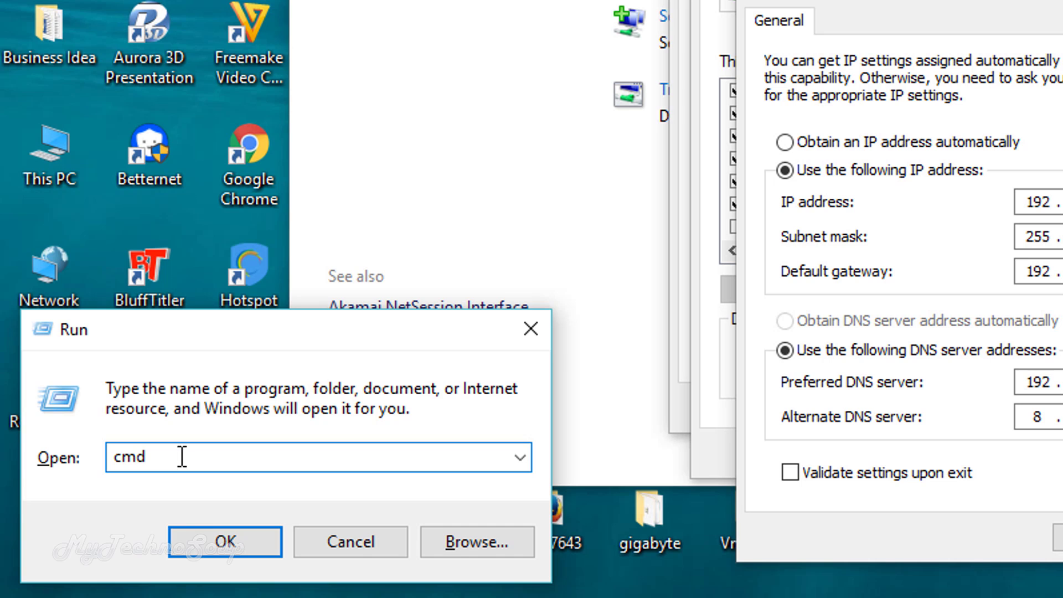
left_click(214, 536)
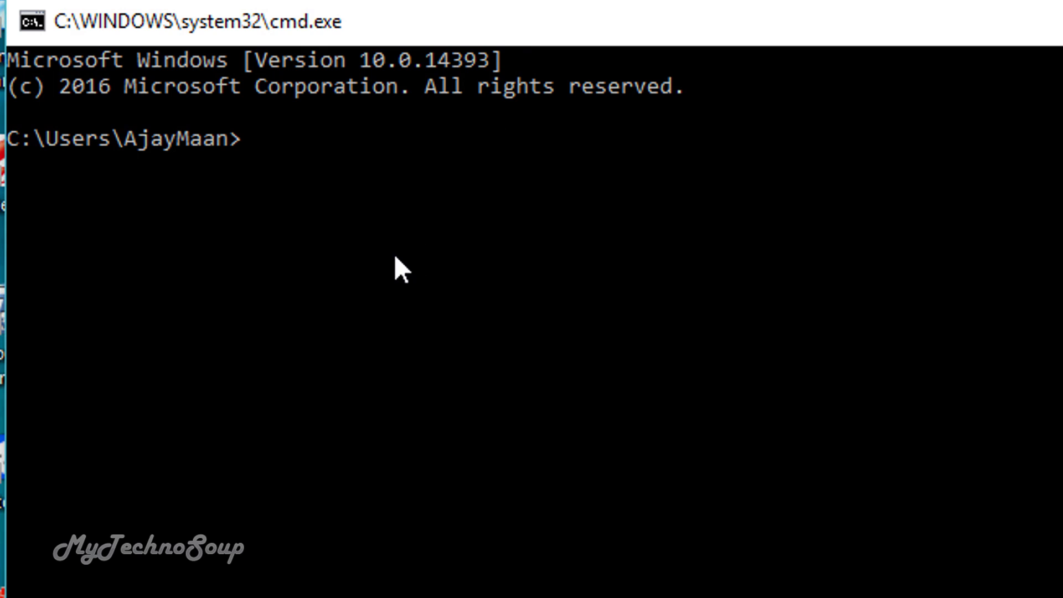
Step: Run ipconfig /all to list the full configuration of all network adapters
left_click(395, 257)
type("ipconf")
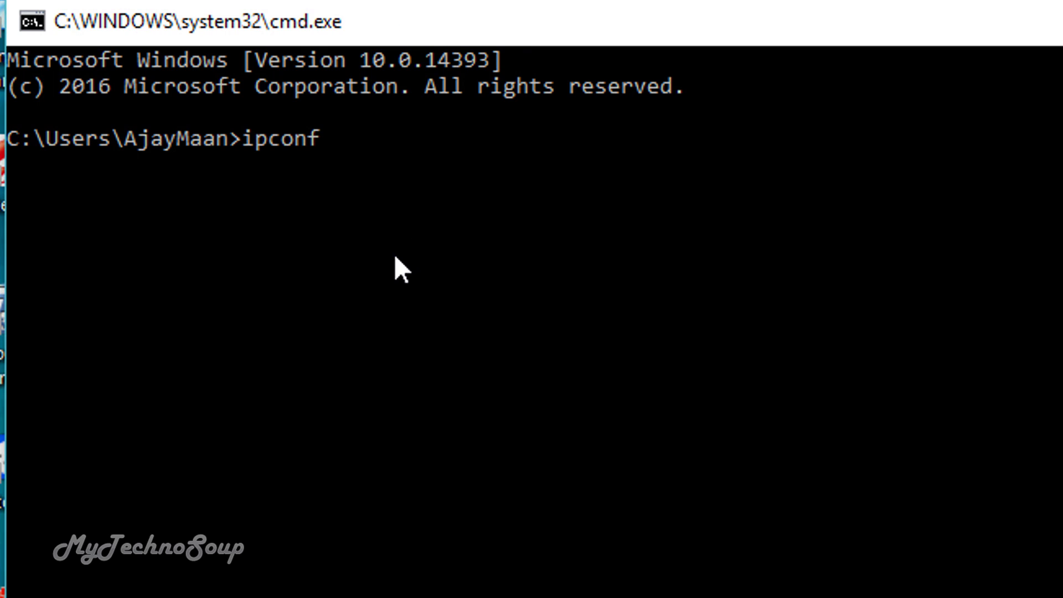
type("ig /all")
key("Return")
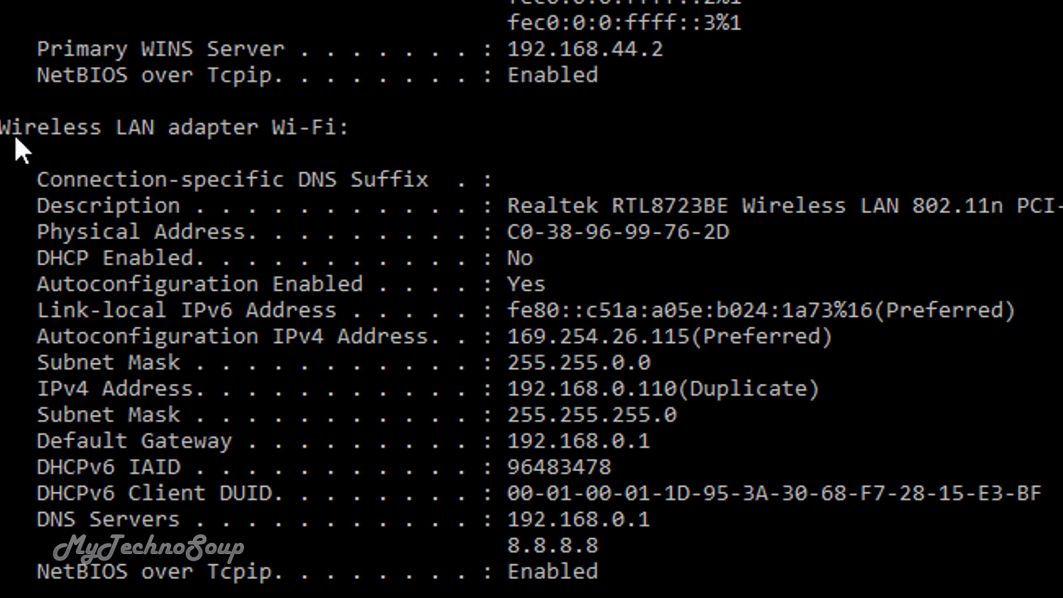
Step: Examine the Wi-Fi adapter's description, DHCP state, autoconfiguration IPv4 address and IPv4 address in the command output
left_click_drag(389, 128, 5, 142)
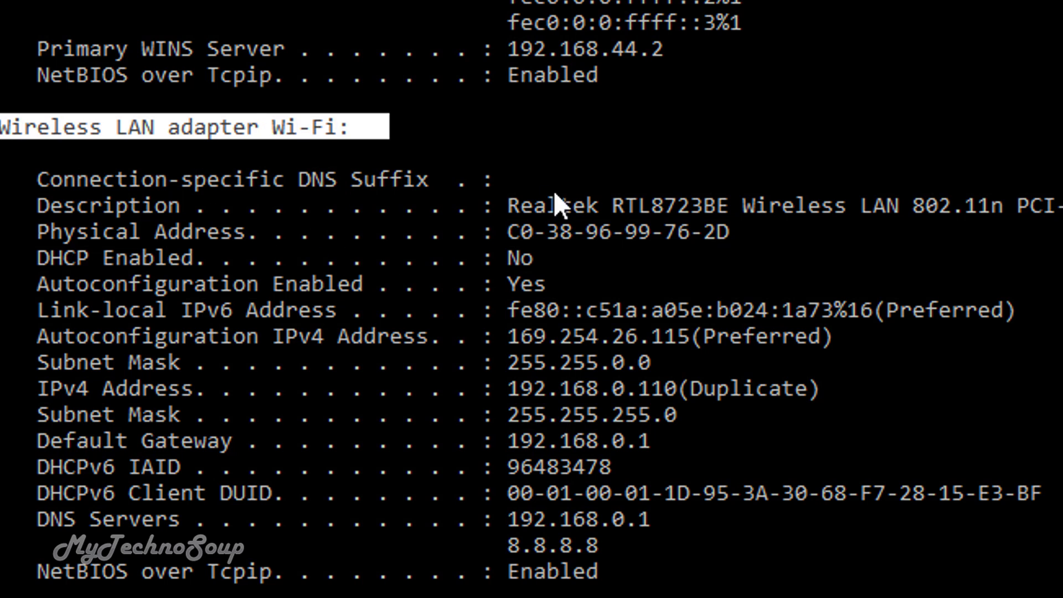
left_click_drag(506, 204, 1062, 210)
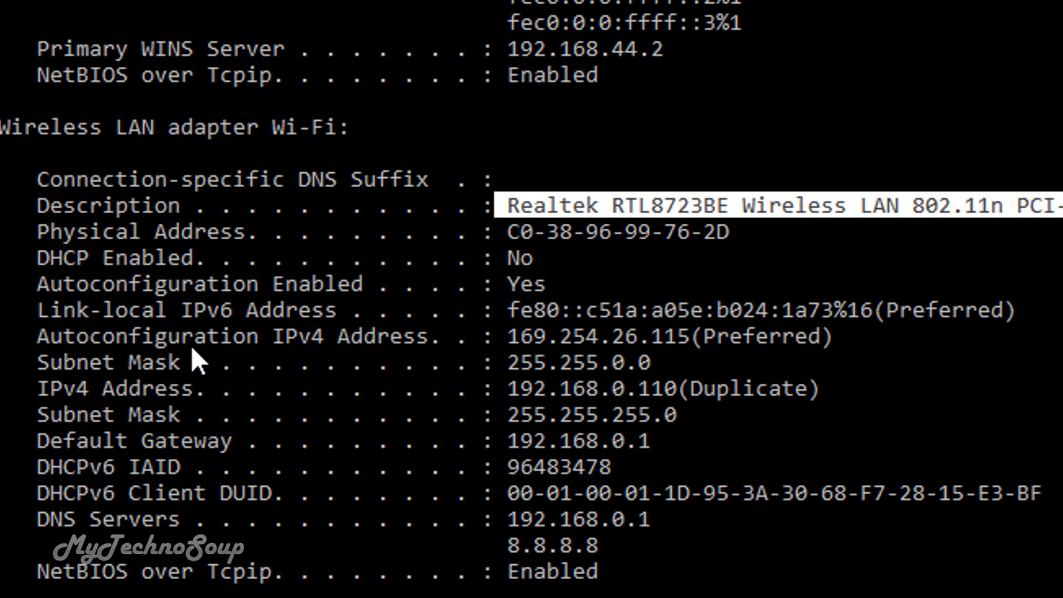
left_click_drag(28, 257, 585, 257)
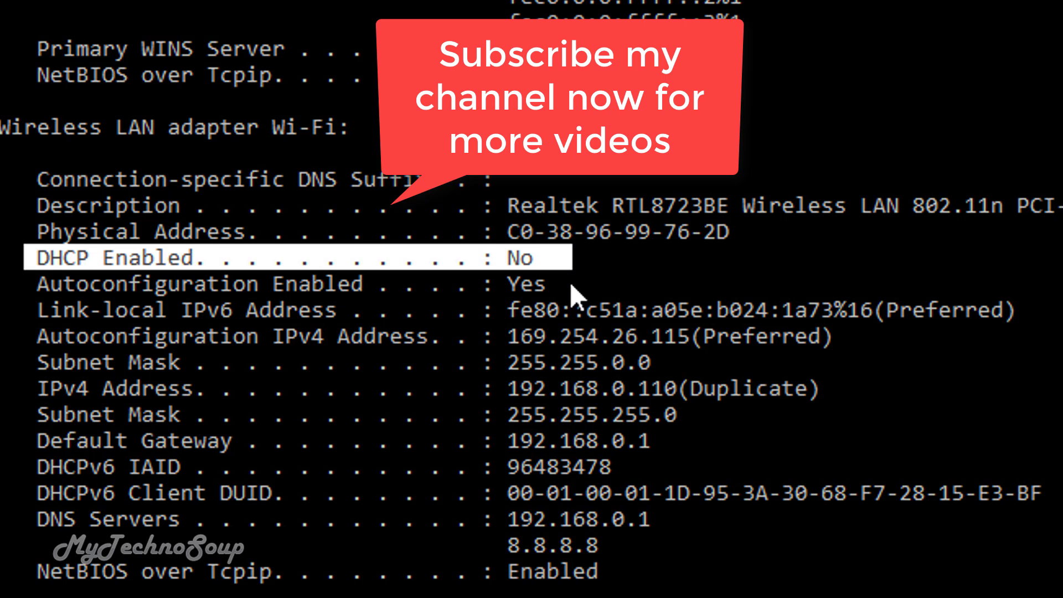
left_click(29, 317)
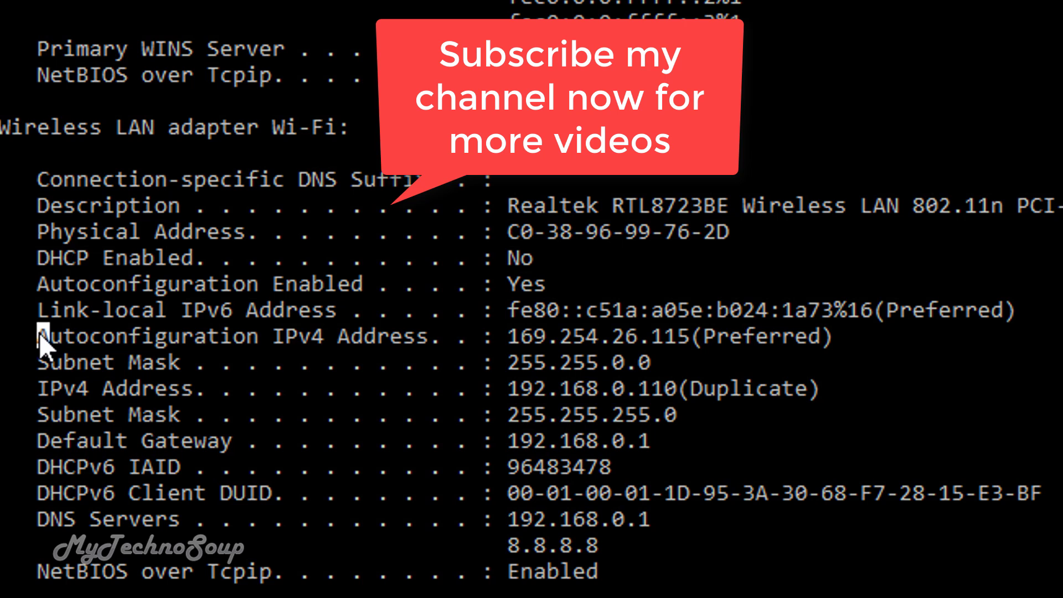
left_click(504, 333)
left_click_drag(599, 336, 690, 336)
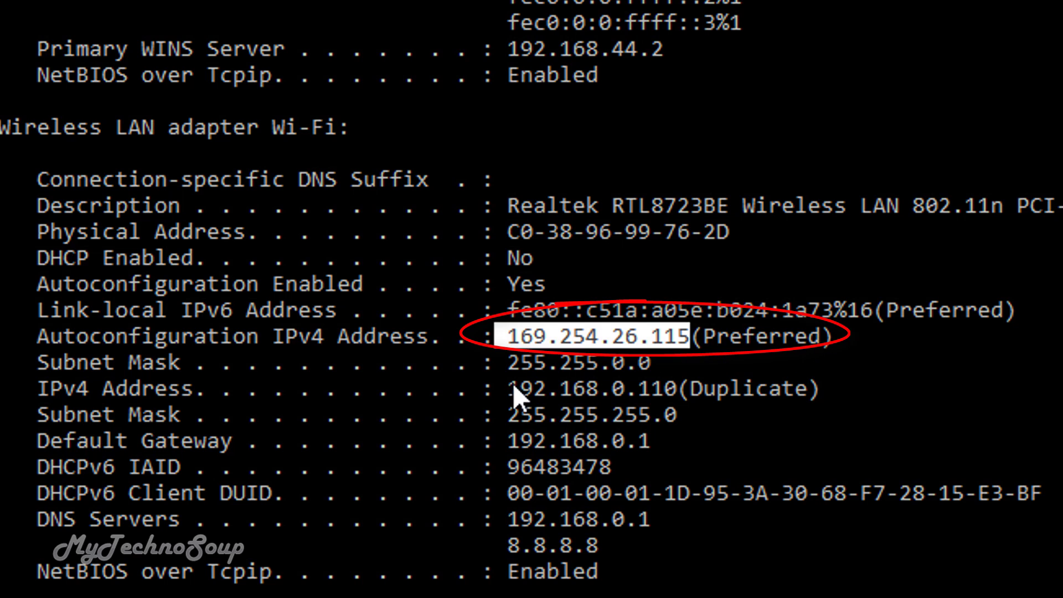
left_click_drag(503, 384, 821, 396)
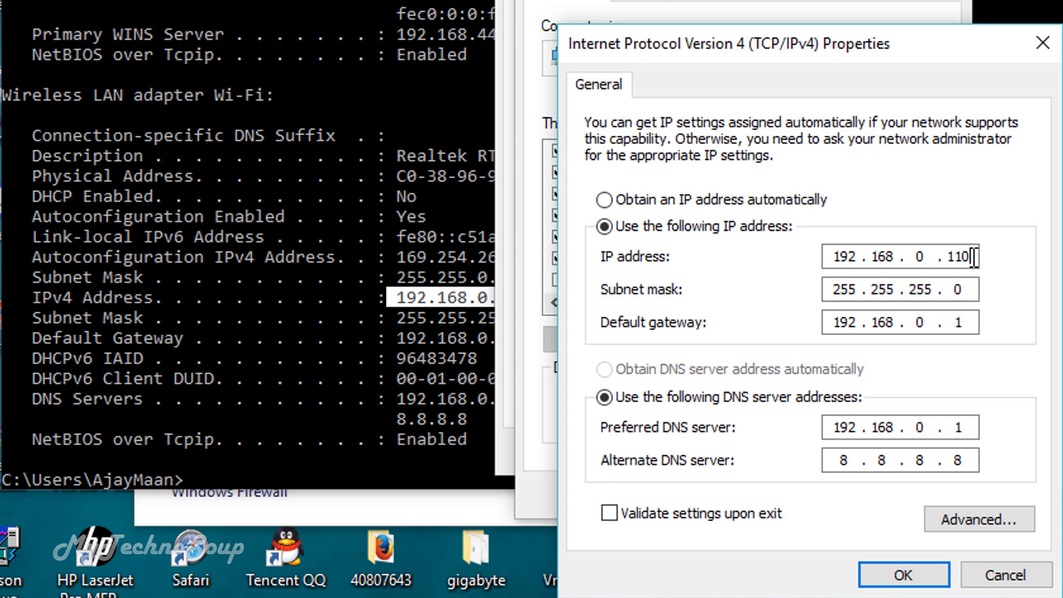
Step: Set the Wi-Fi adapter's IPv4 address to 192.168.0.111, save the configuration with multiple default gateways, and close the Wi-Fi properties
key("BackSpace")
type("1")
left_click(892, 579)
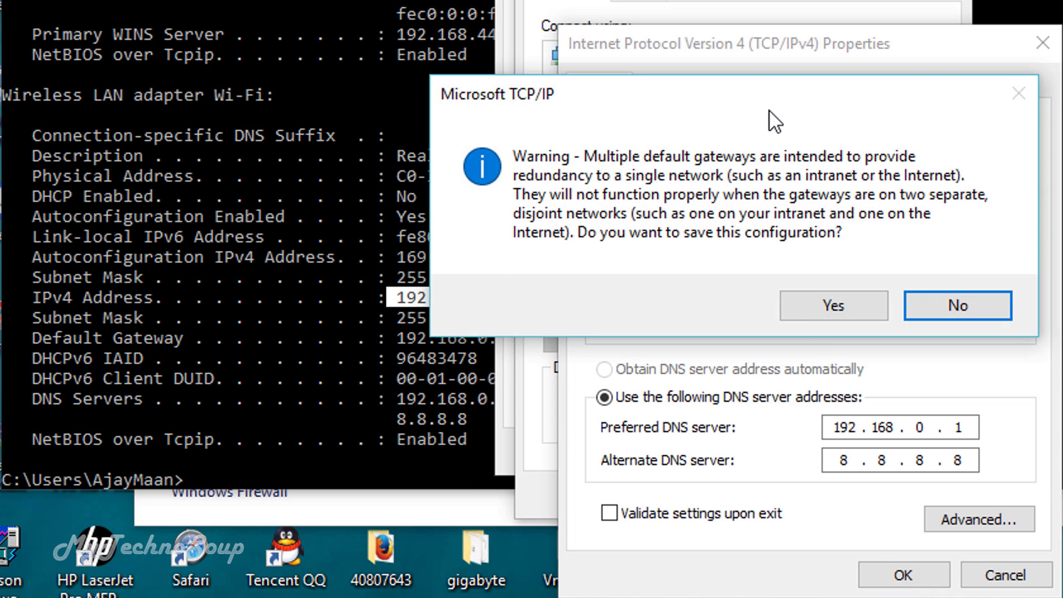
left_click(824, 299)
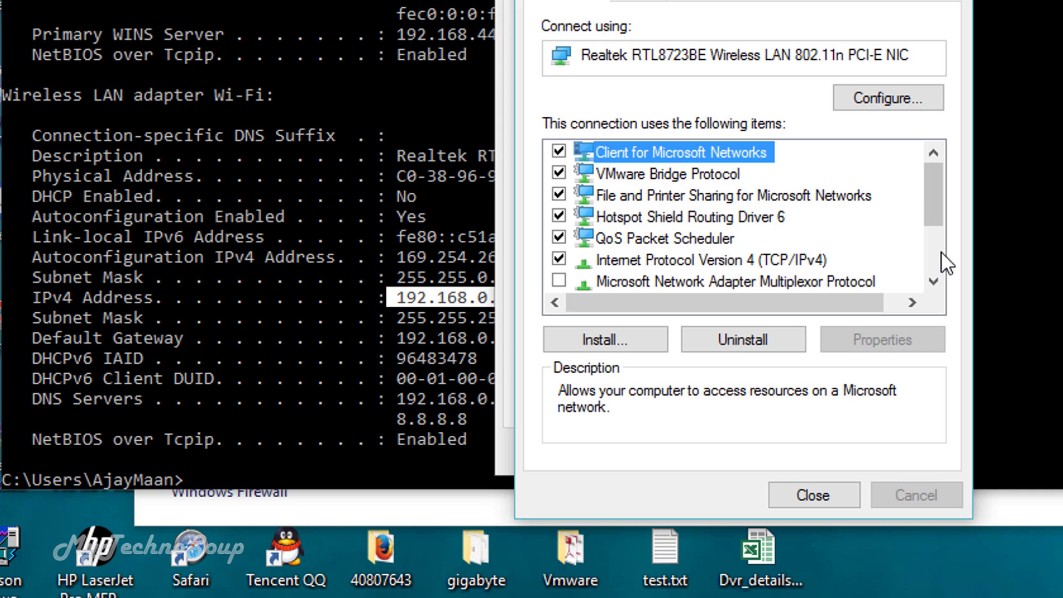
left_click(811, 506)
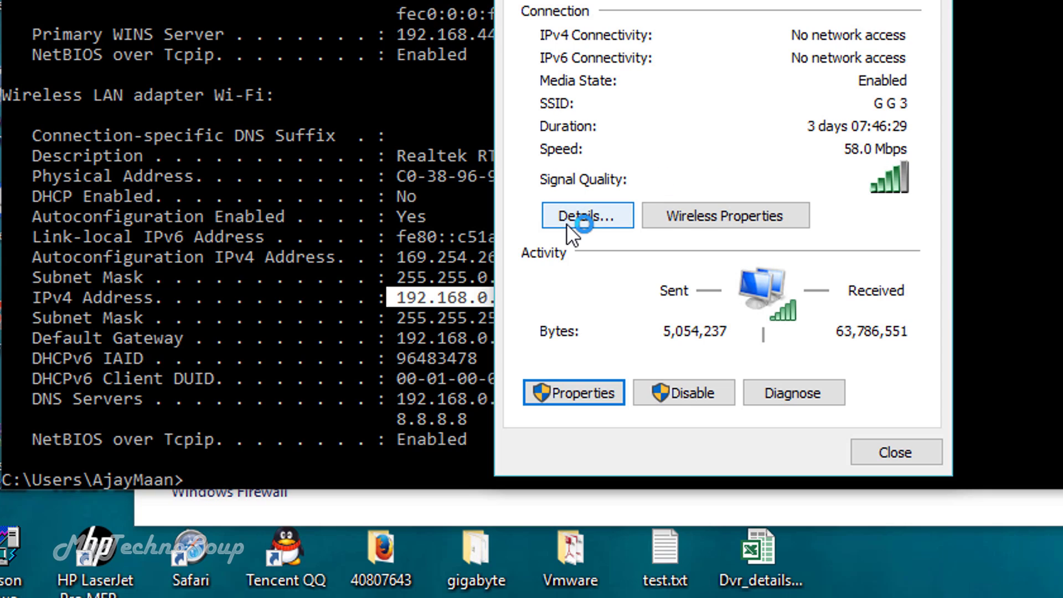
Step: Return to Command Prompt and run ipconfig /all again to list the updated adapter configuration
left_click(357, 297)
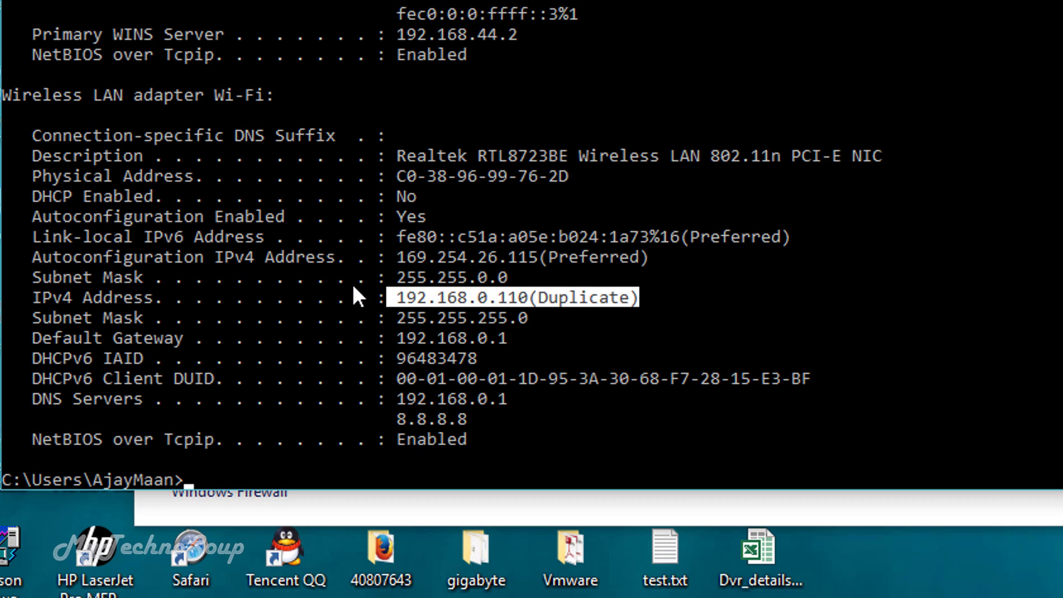
key("Up")
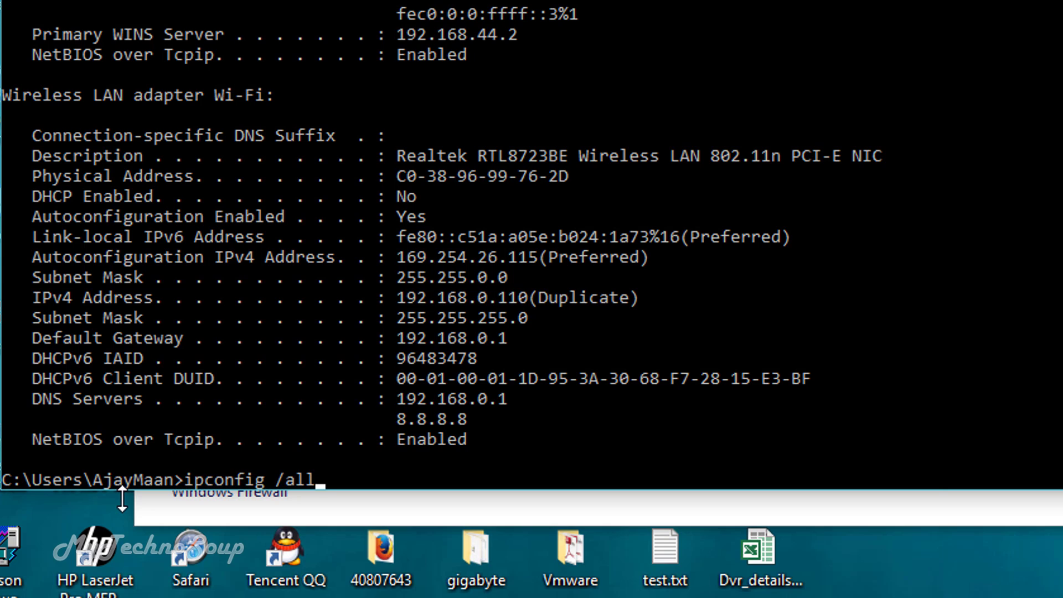
key("Return")
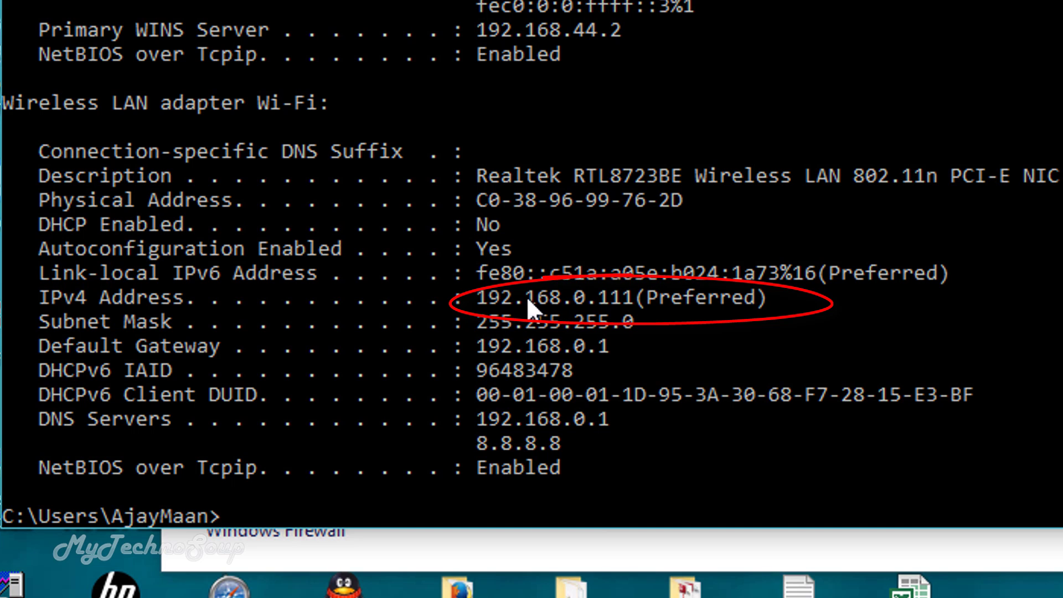
Step: Examine the Wi-Fi adapter's section, description, IPv4 address and default gateway in the command output
left_click_drag(7, 102, 360, 131)
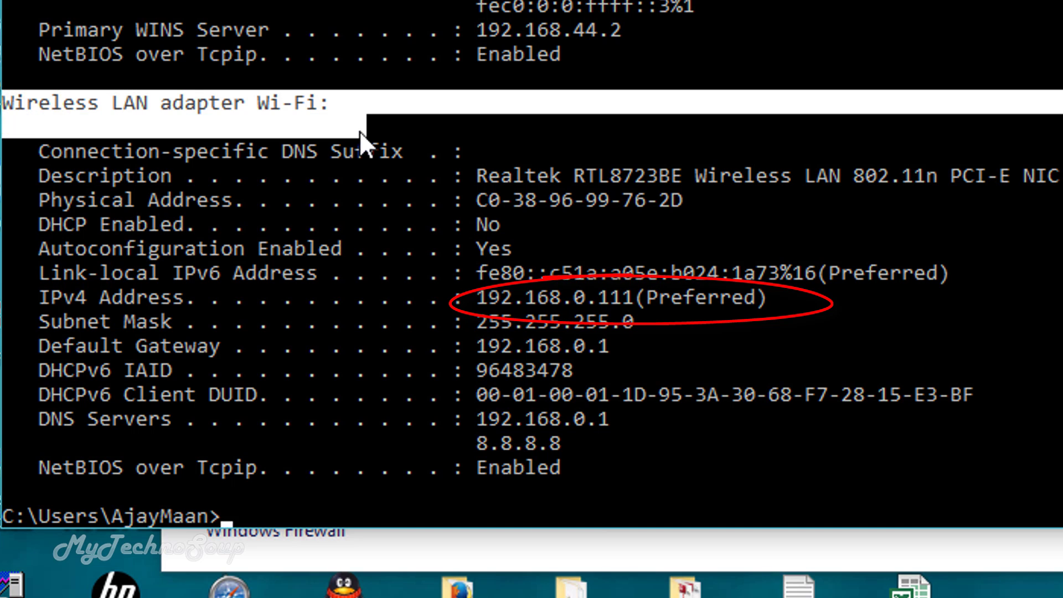
left_click(470, 174)
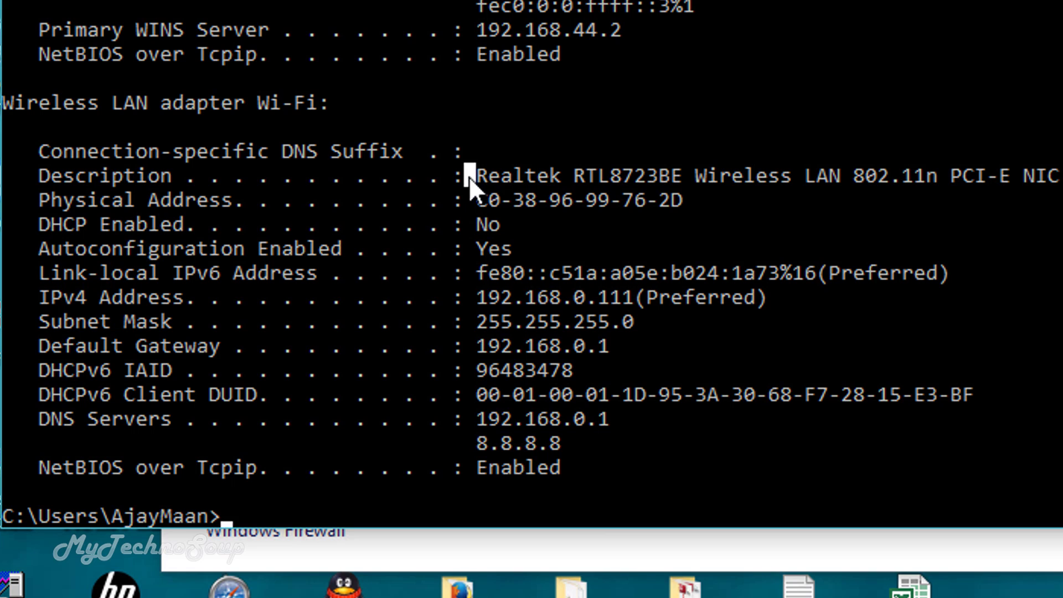
left_click_drag(470, 177, 1060, 180)
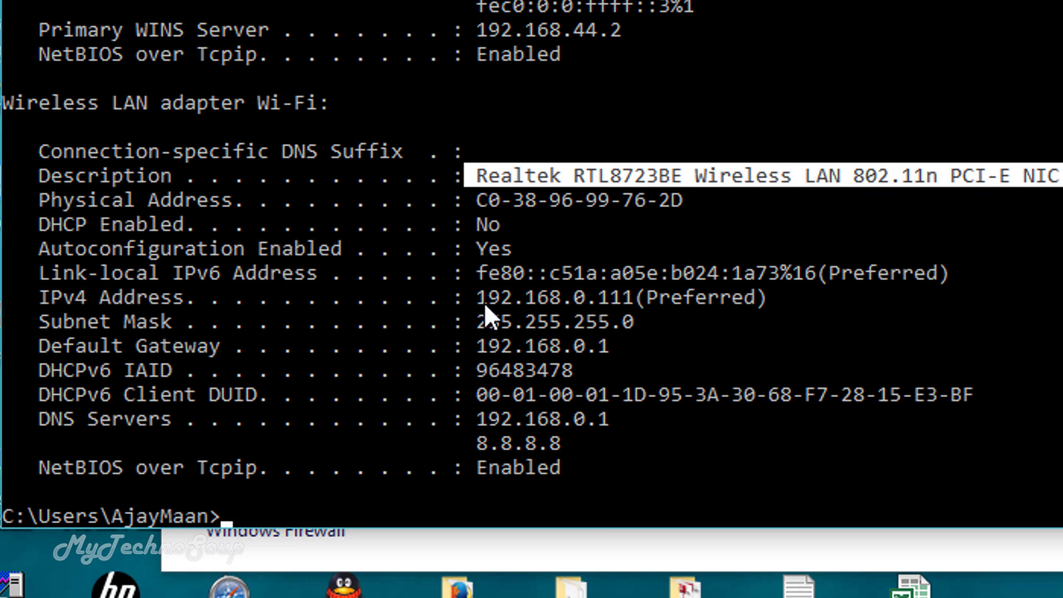
left_click_drag(477, 345, 633, 347)
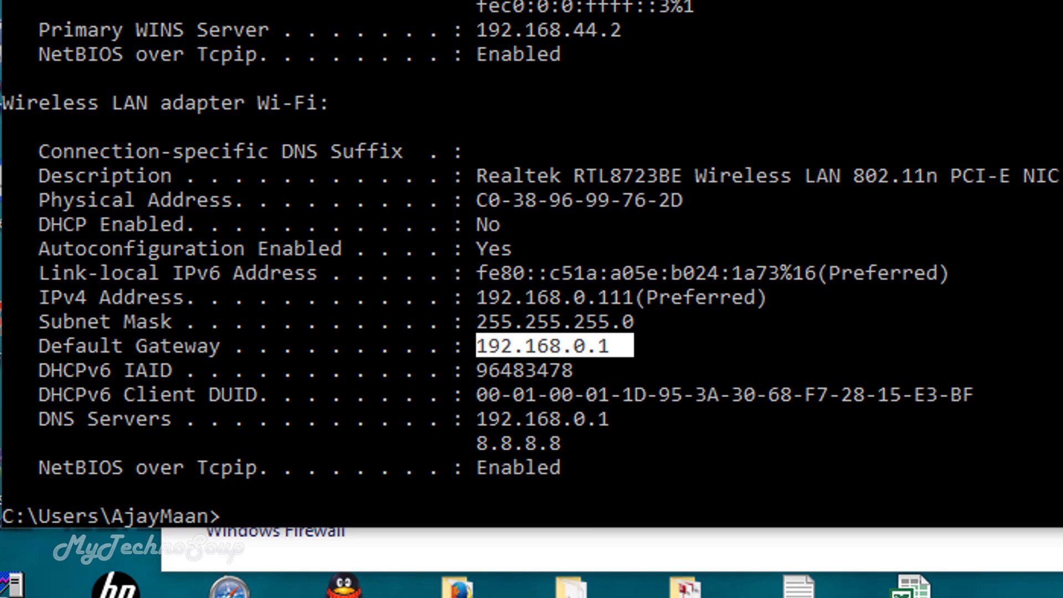
Step: Switch to the Chrome browser and load google.co.in to test the internet connection
key("alt+Tab")
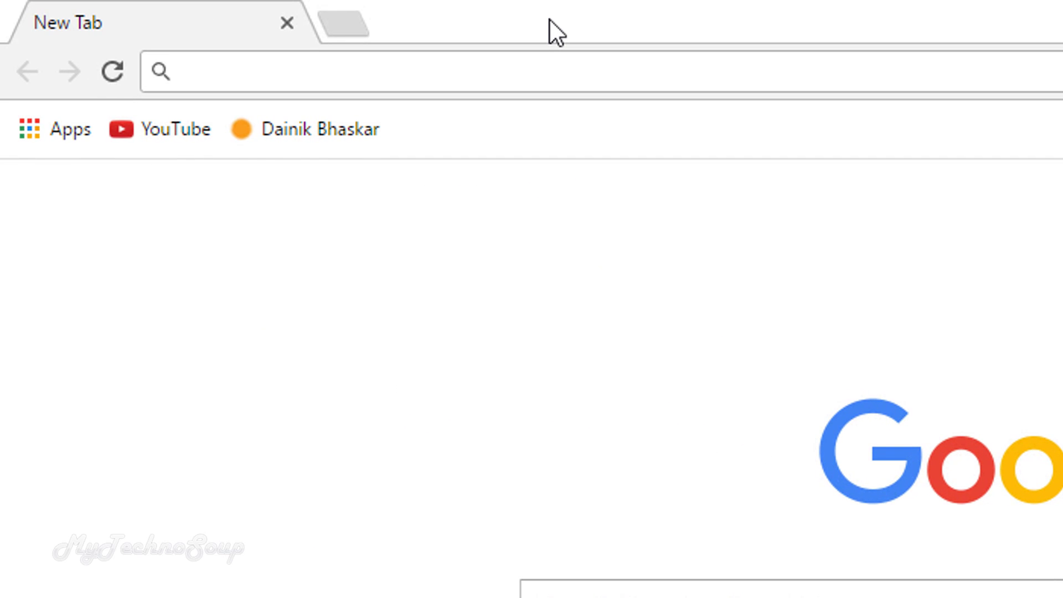
type("google.co.in")
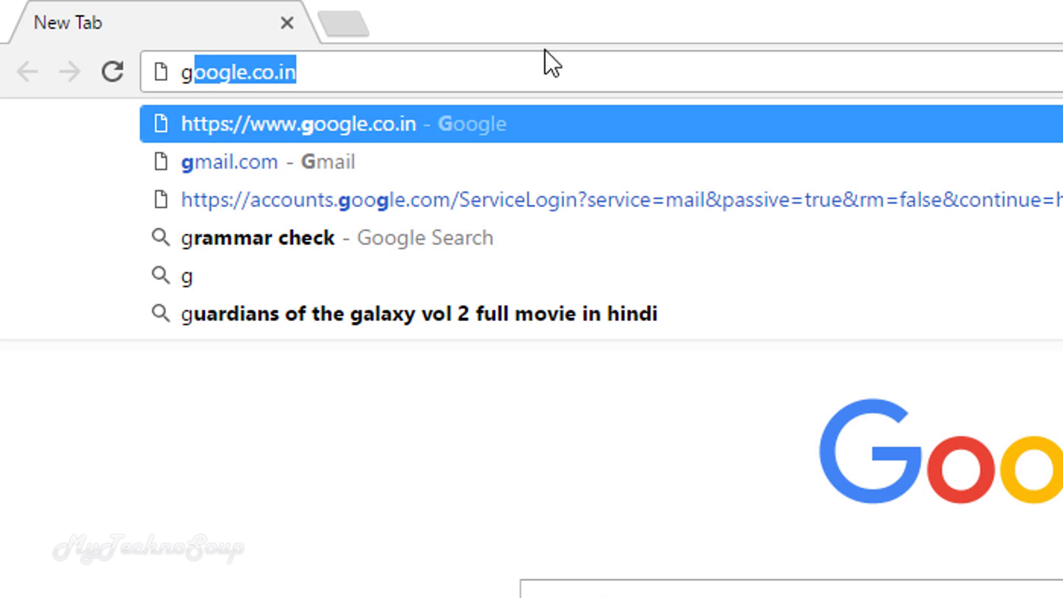
left_click(438, 166)
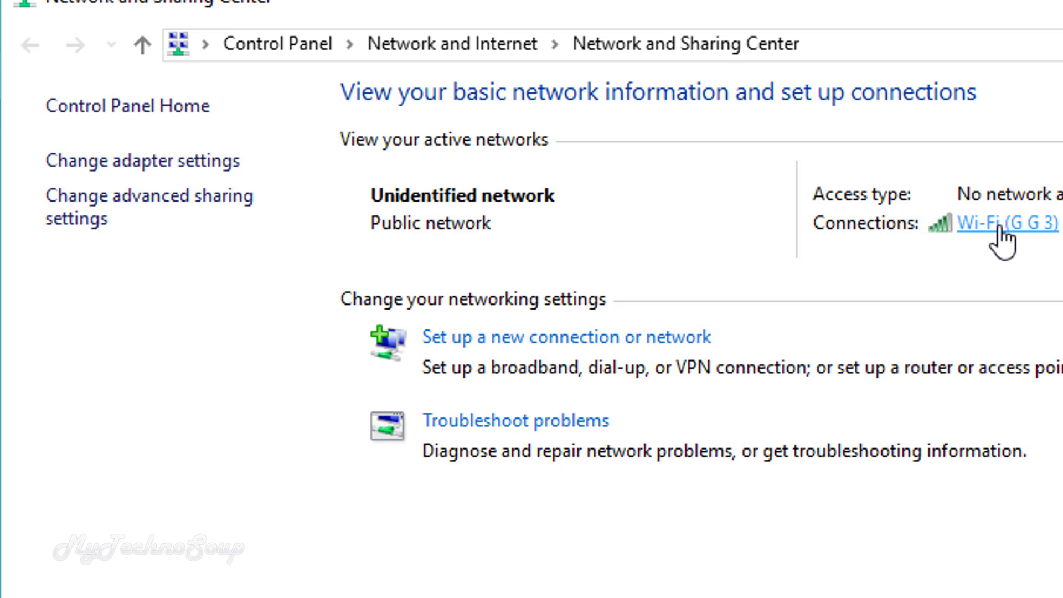
Step: Open the Wi-Fi connection's details, examine its IPv4 address, subnet mask, default gateway and DNS server, and close the details
left_click(1002, 225)
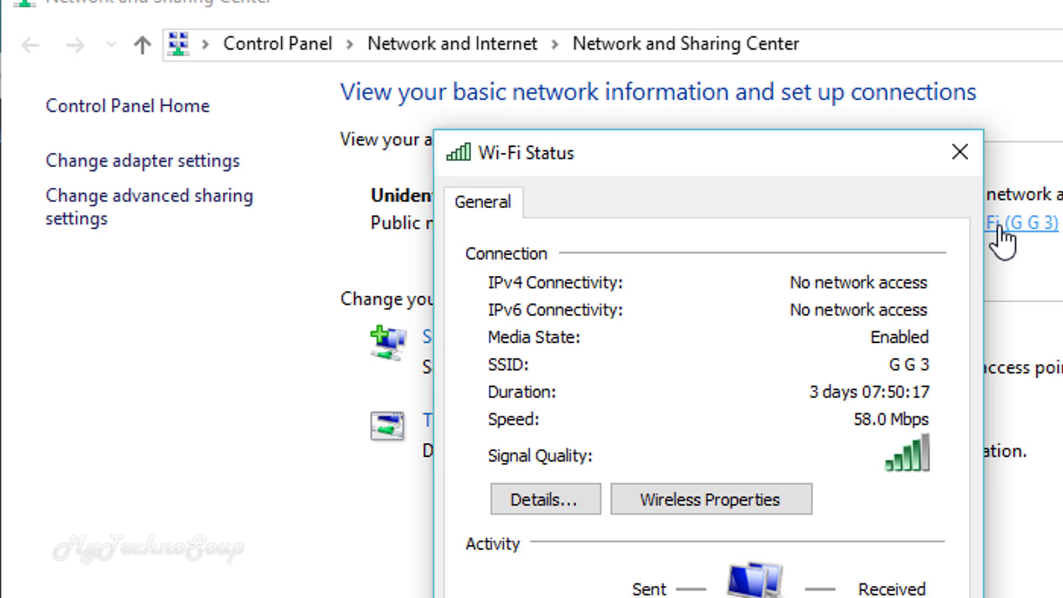
left_click(557, 508)
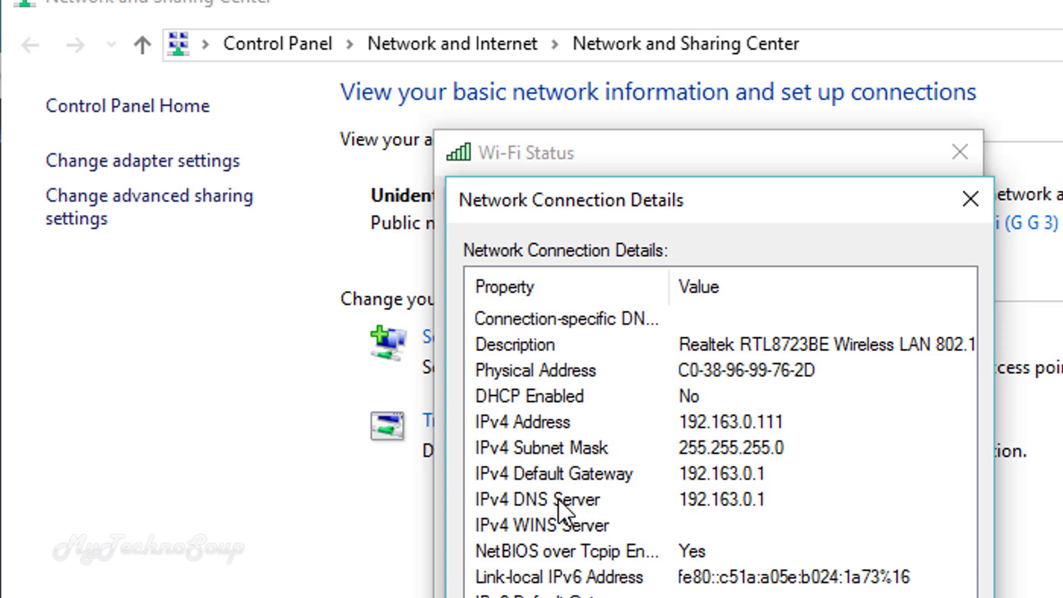
left_click(767, 421)
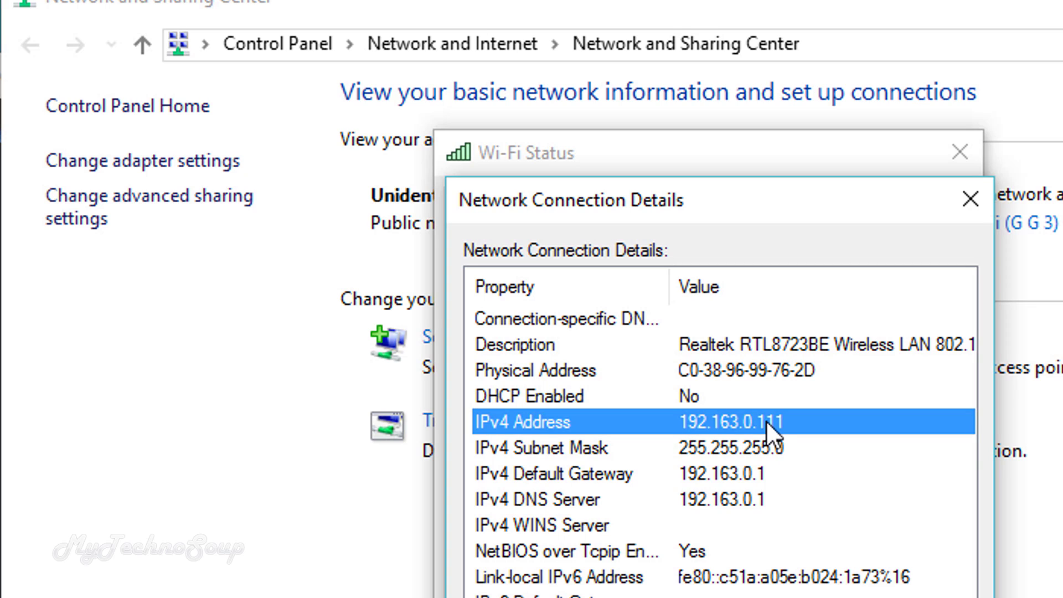
left_click(766, 443)
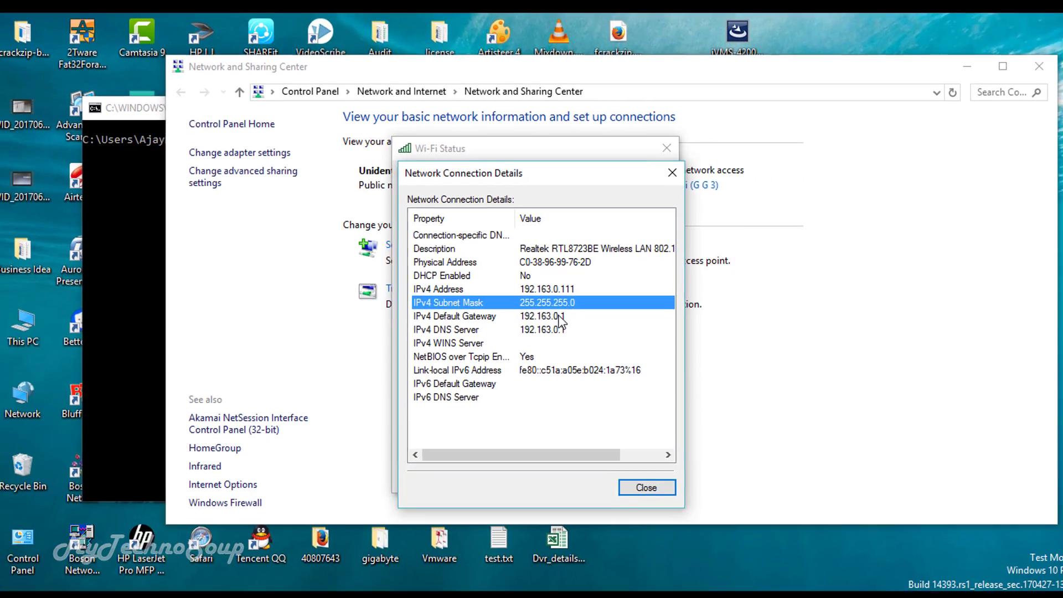
left_click(560, 315)
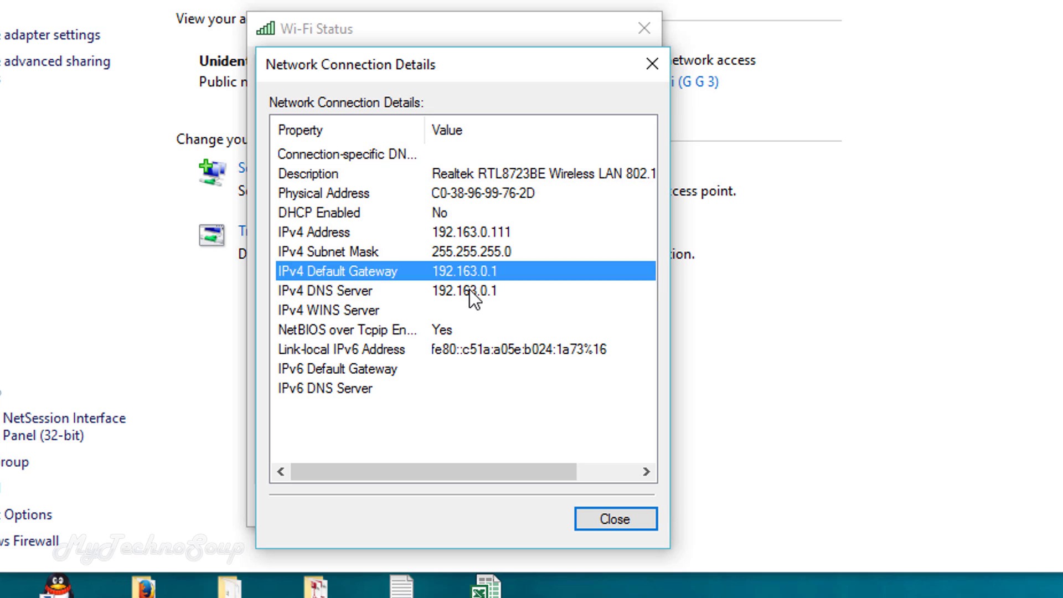
left_click(470, 291)
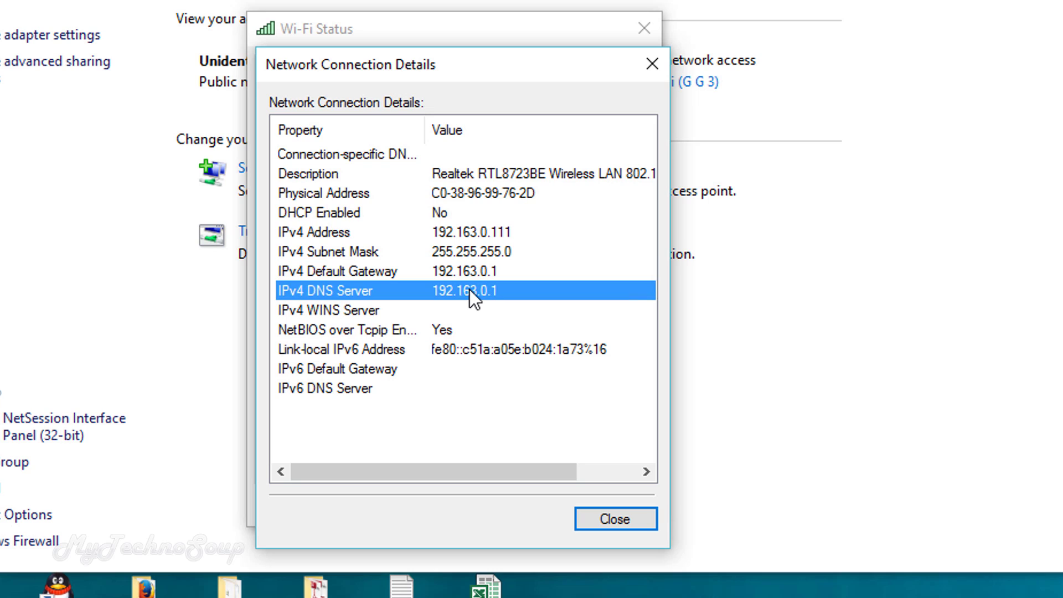
left_click(522, 233)
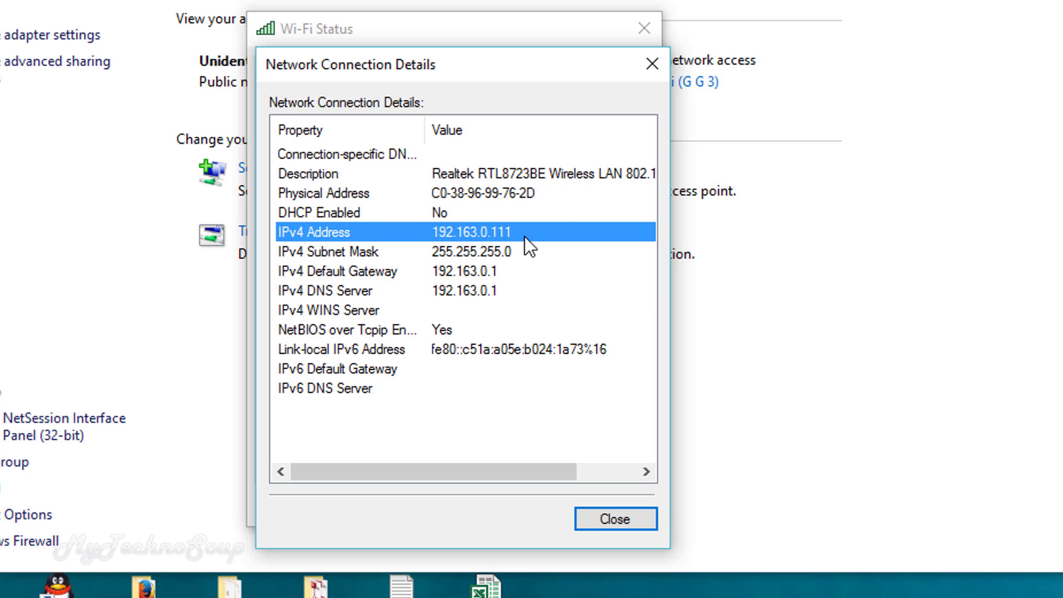
left_click(447, 251)
left_click(496, 268)
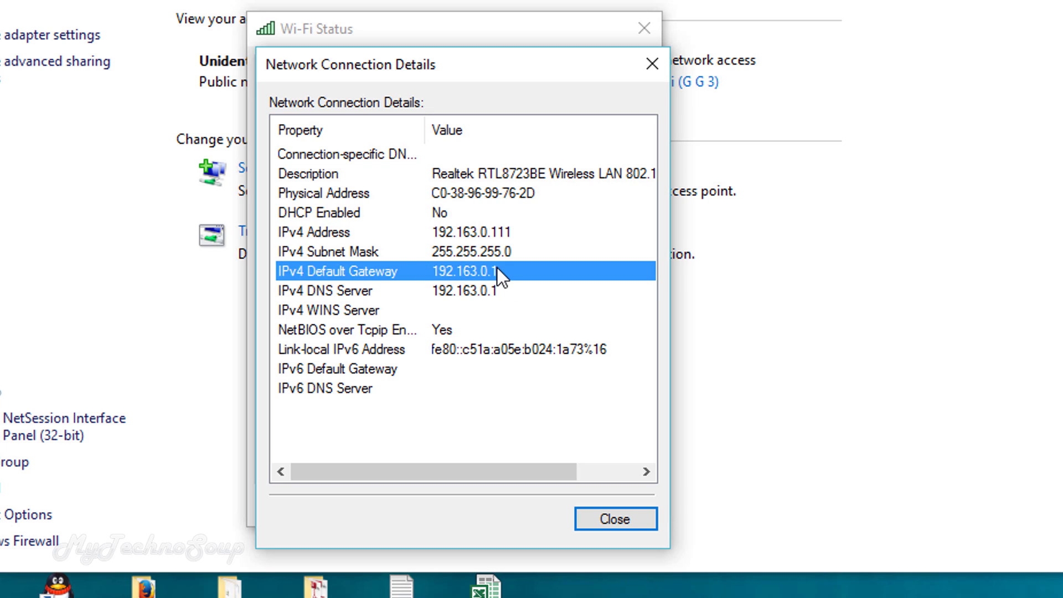
left_click(491, 289)
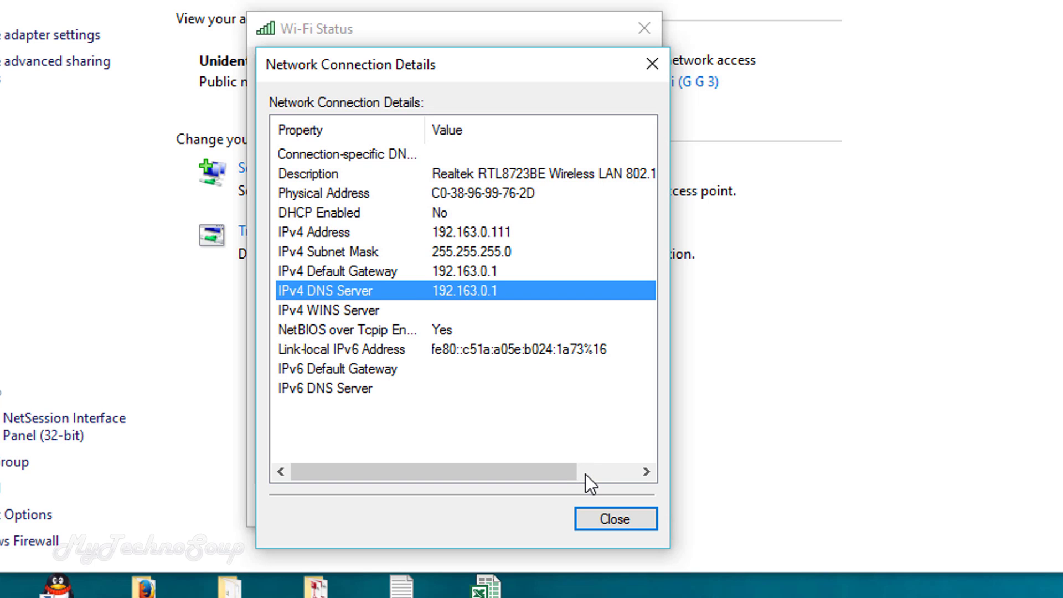
left_click(614, 521)
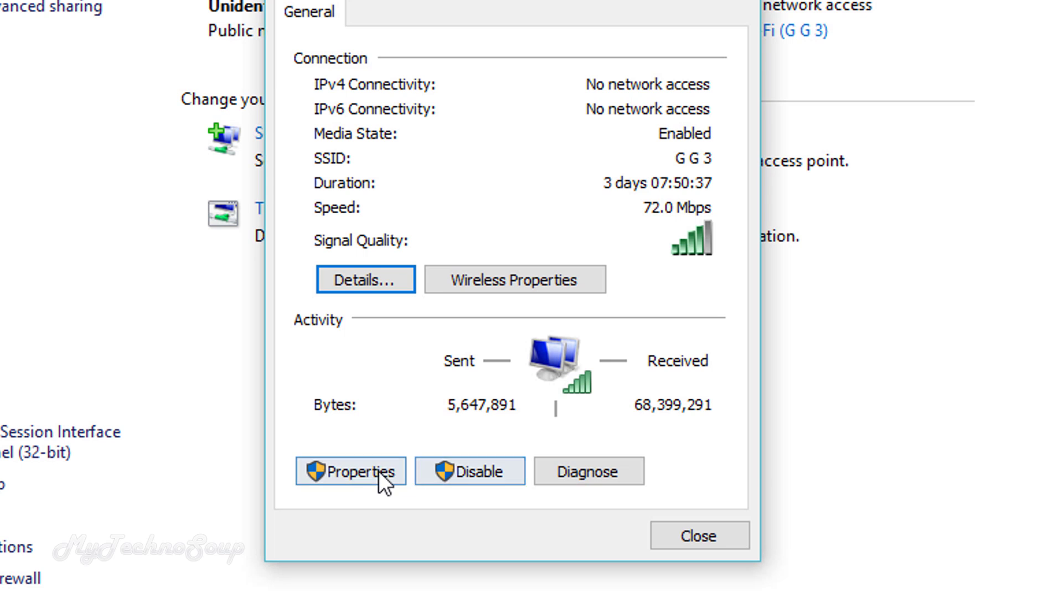
Step: Set the Wi-Fi connection's TCP/IPv4 properties to obtain the IP address and DNS server address automatically, and close the Wi-Fi status window
left_click(376, 471)
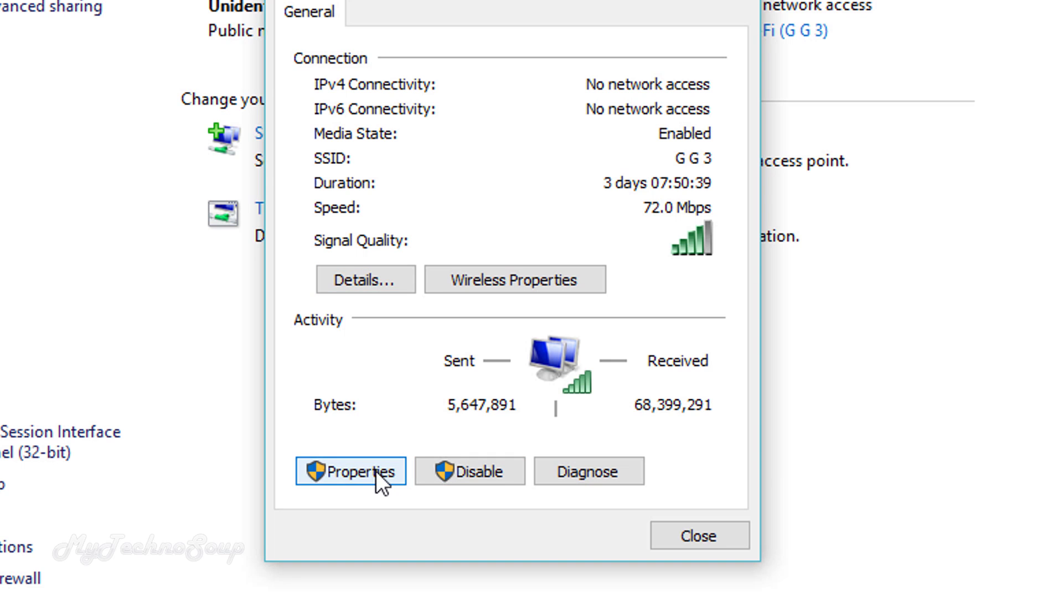
left_click(601, 327)
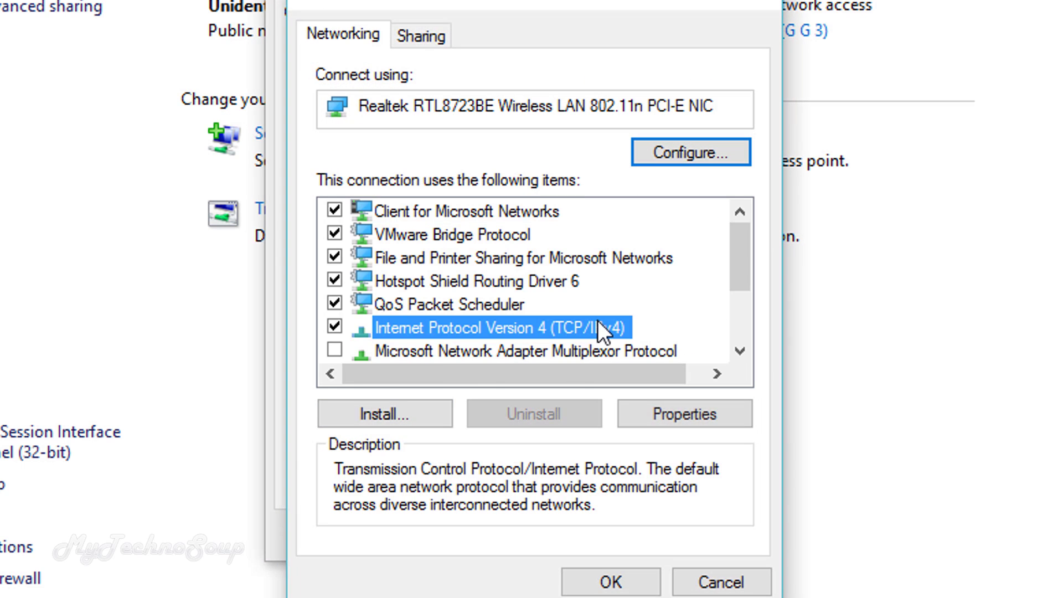
left_click(674, 424)
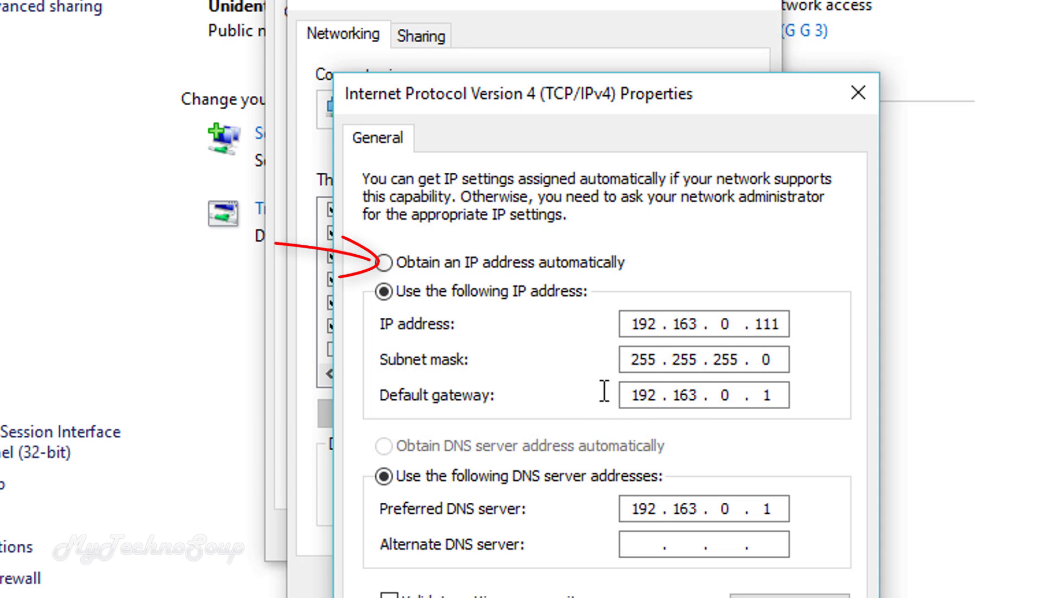
left_click(386, 264)
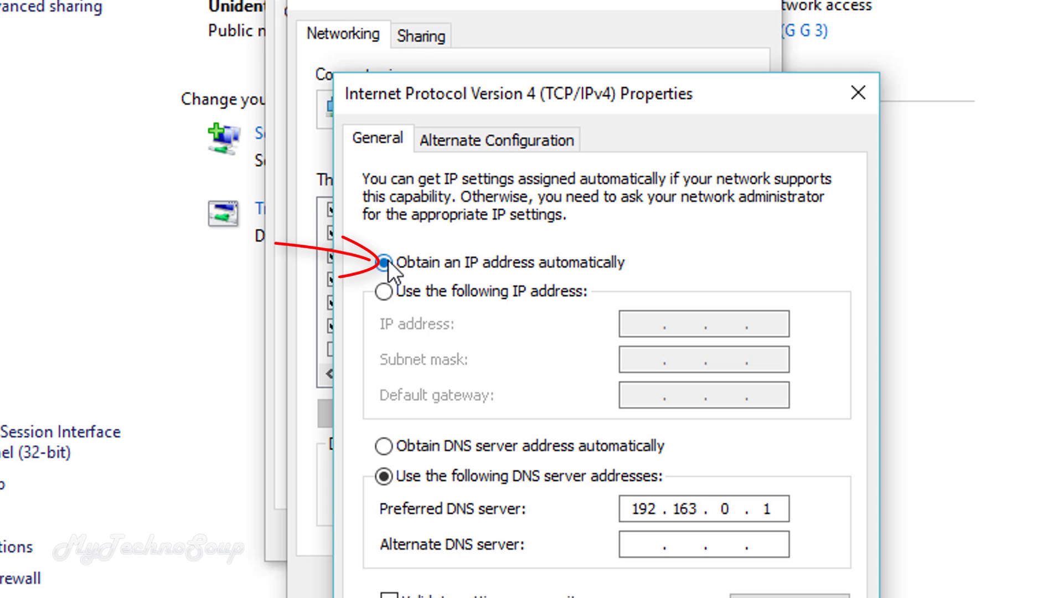
left_click(384, 446)
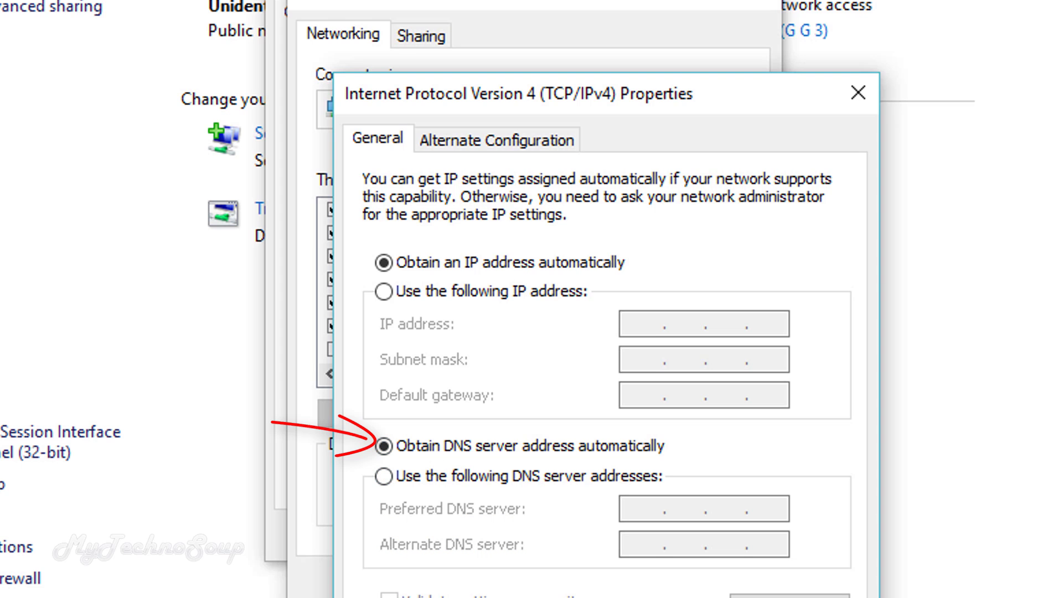
key("Return")
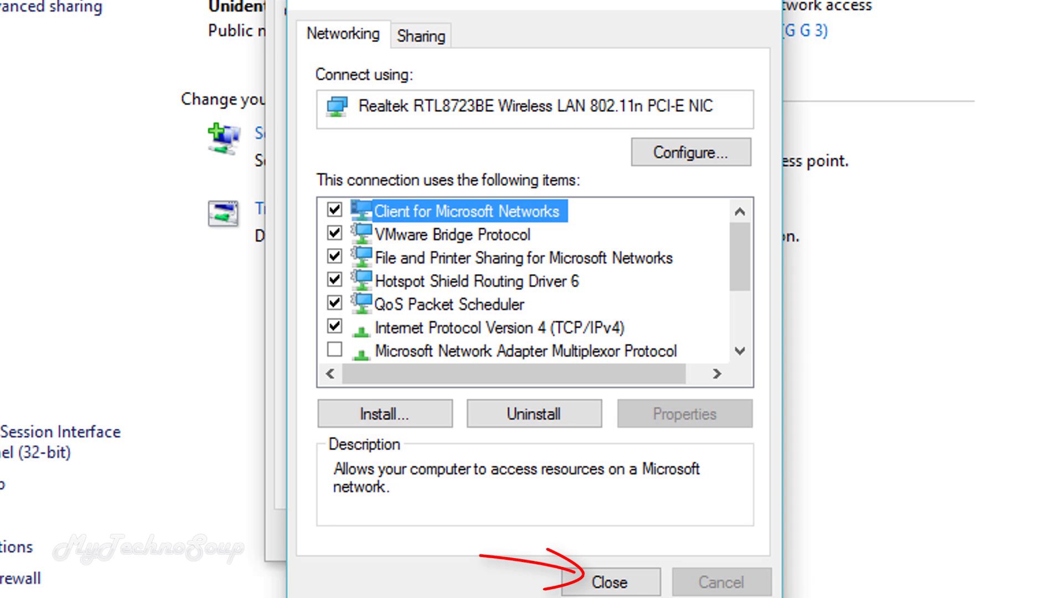
left_click(622, 591)
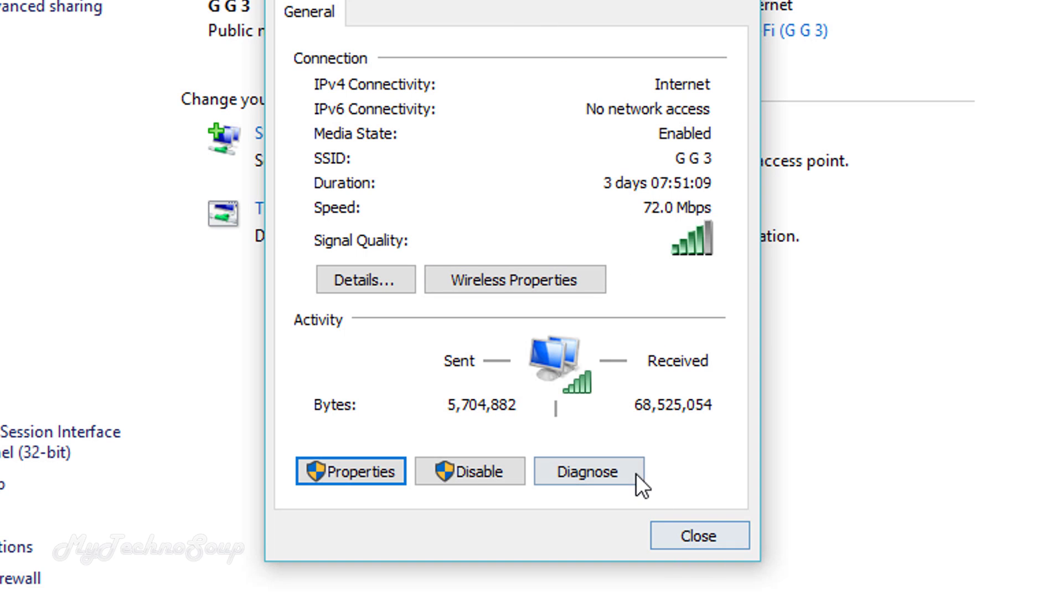
left_click_drag(493, 0, 277, 0)
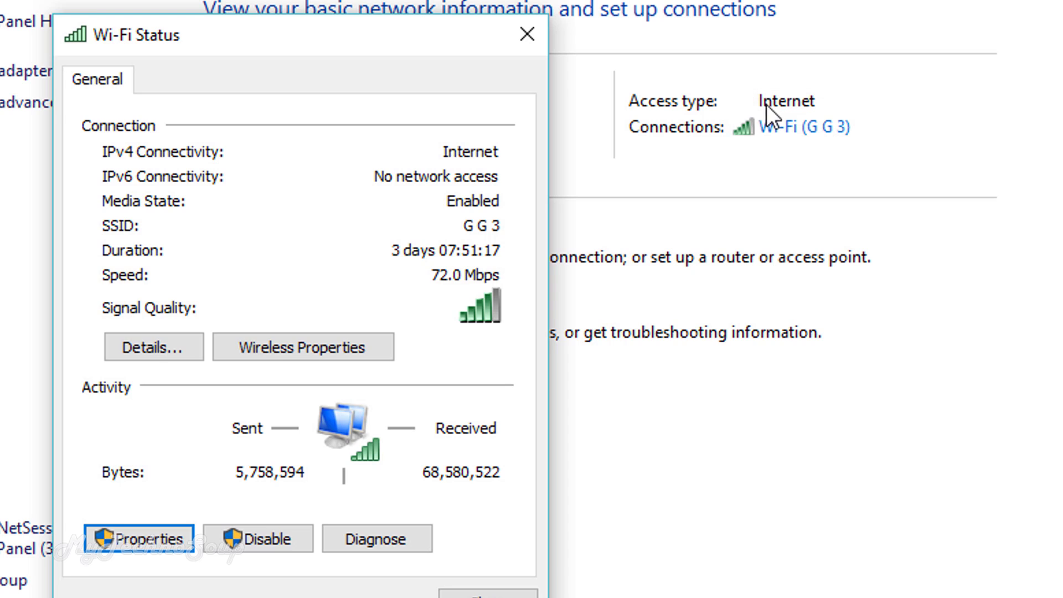
key("Escape")
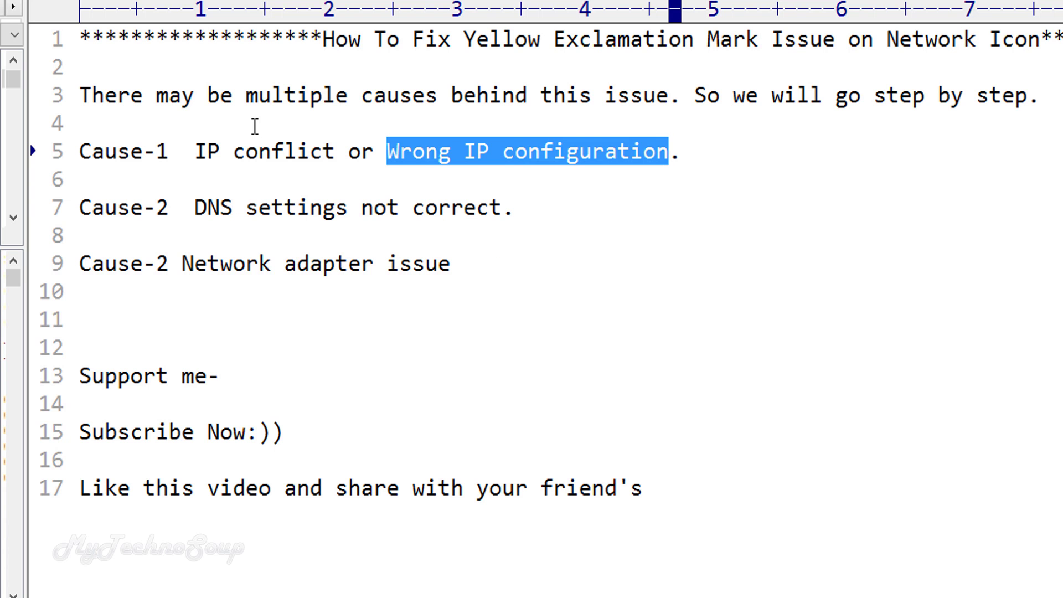
Step: Highlight the Cause-2 line about incorrect DNS settings in the notes document
left_click(78, 199)
left_click_drag(78, 200, 511, 224)
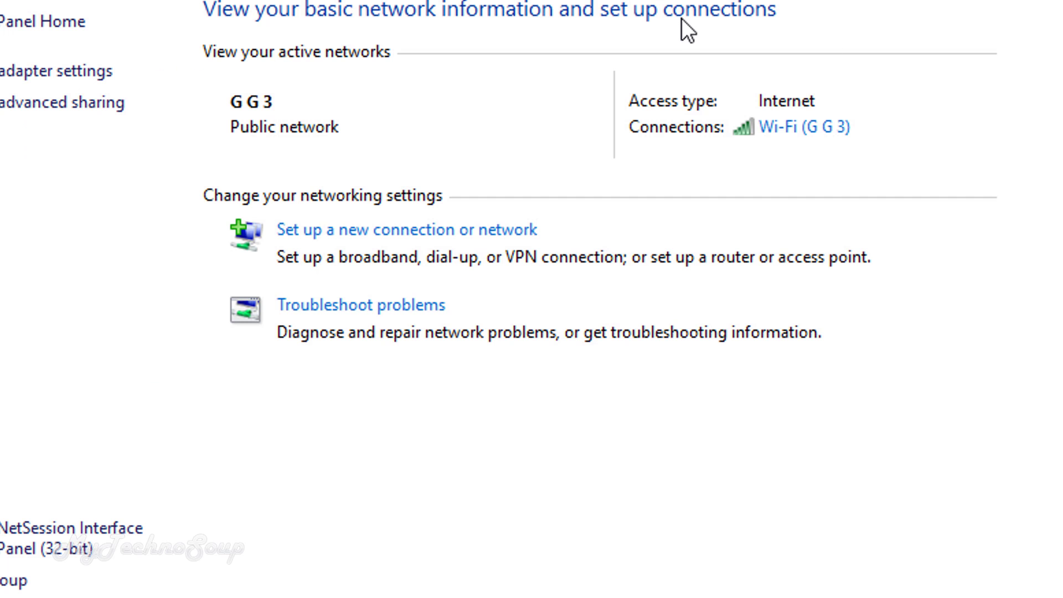
Step: In the Wi-Fi connection's TCP/IPv4 properties, apply 192.169.0.1 as the preferred DNS server with automatic IP addressing, and close the connection windows
left_click(778, 129)
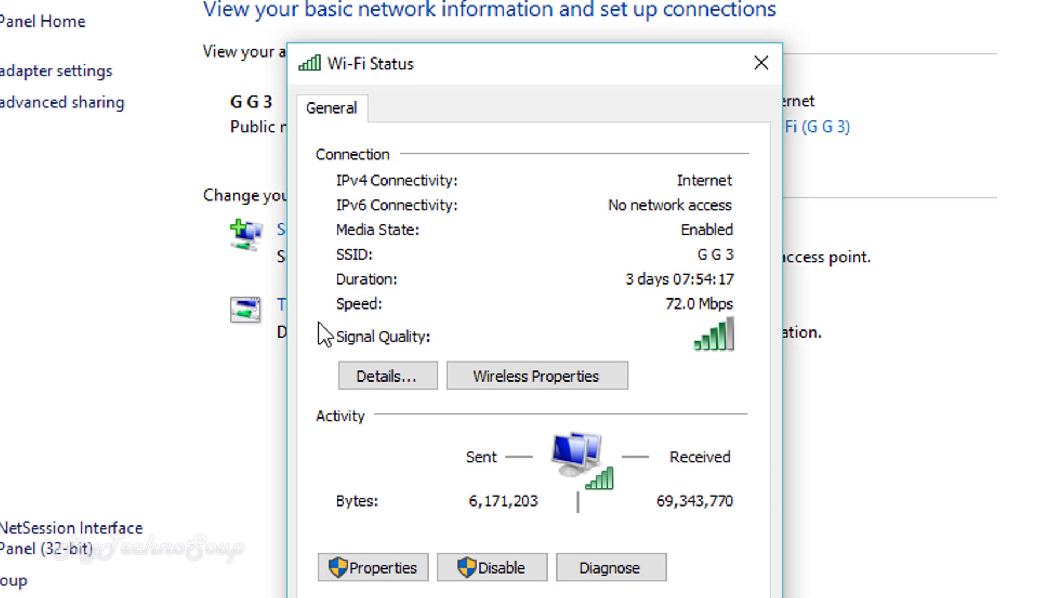
left_click(372, 567)
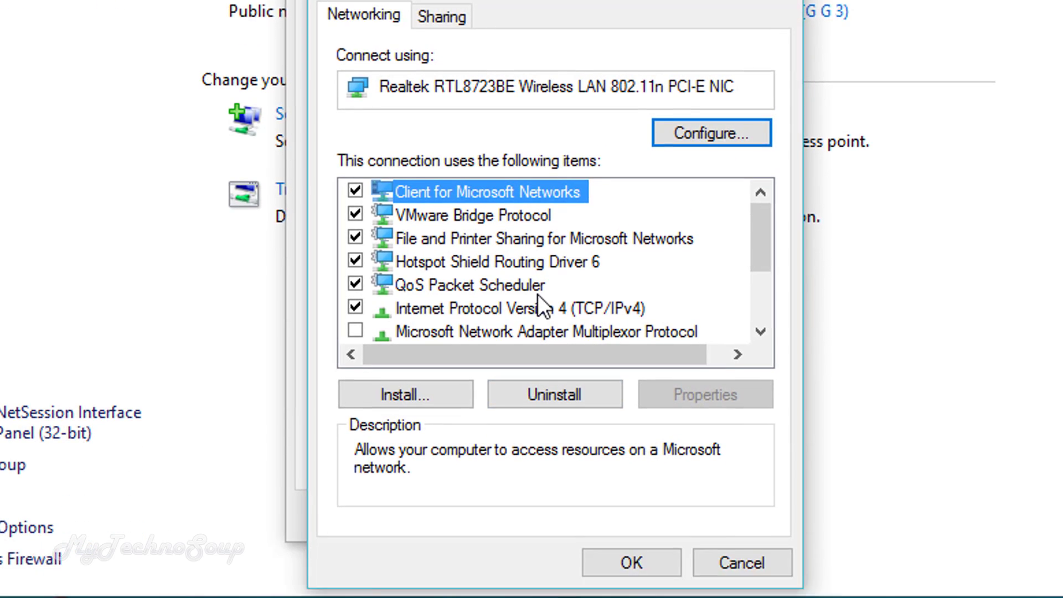
left_click(542, 309)
left_click(692, 392)
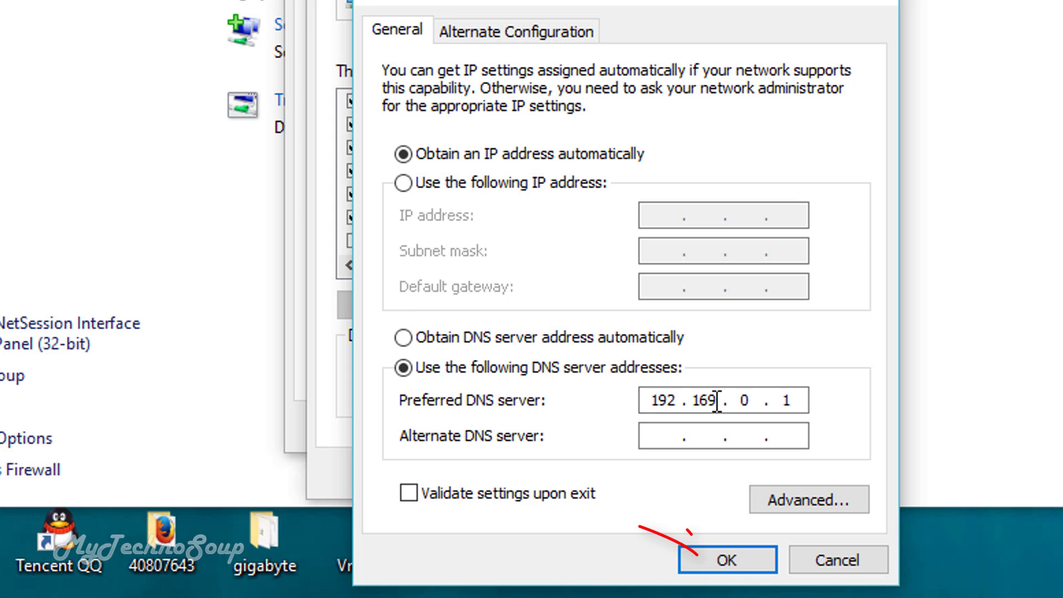
left_click(758, 562)
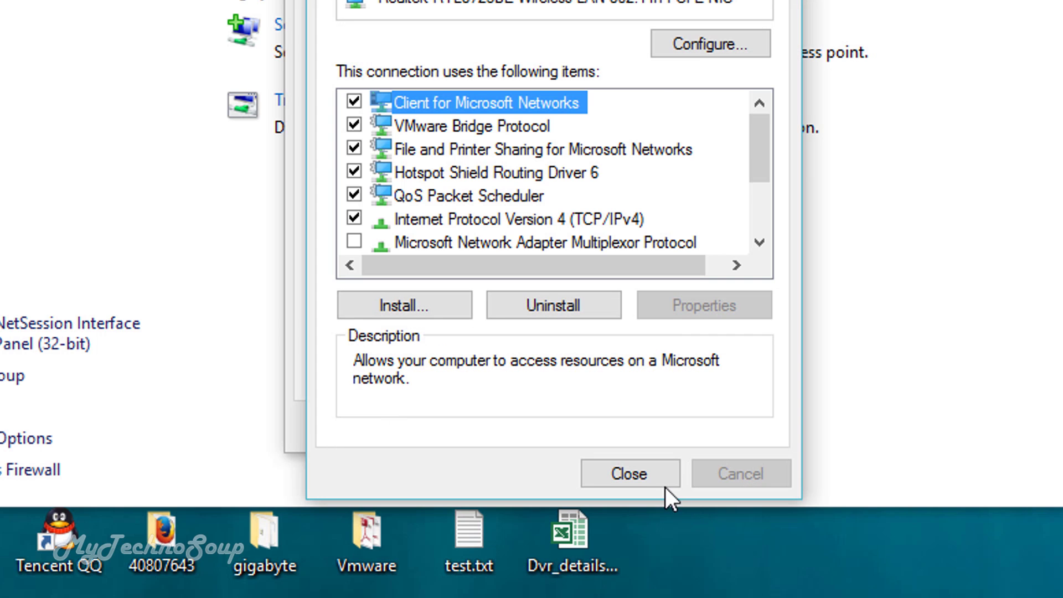
left_click(651, 470)
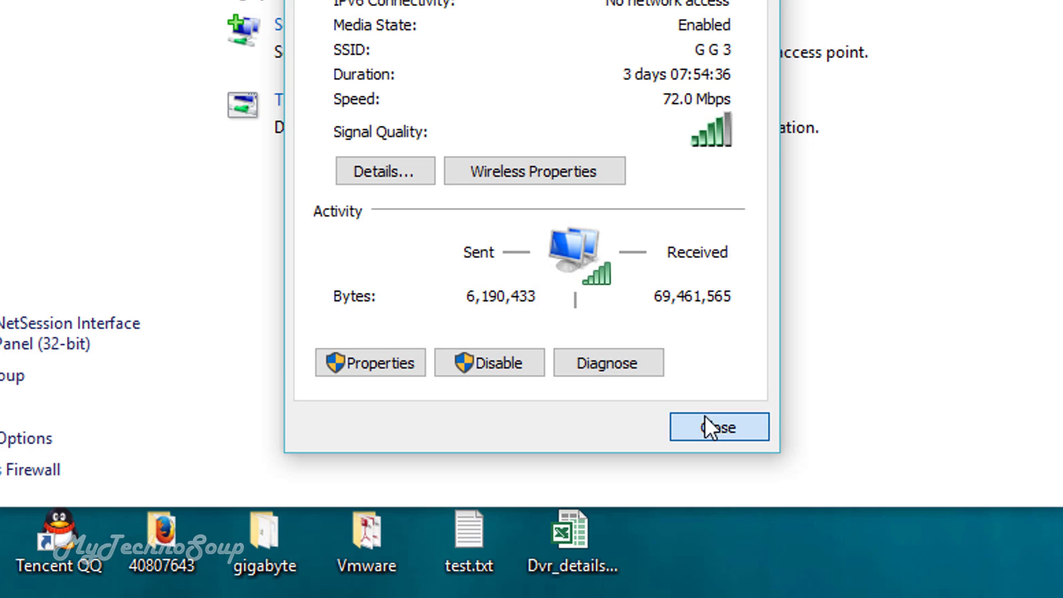
left_click(705, 416)
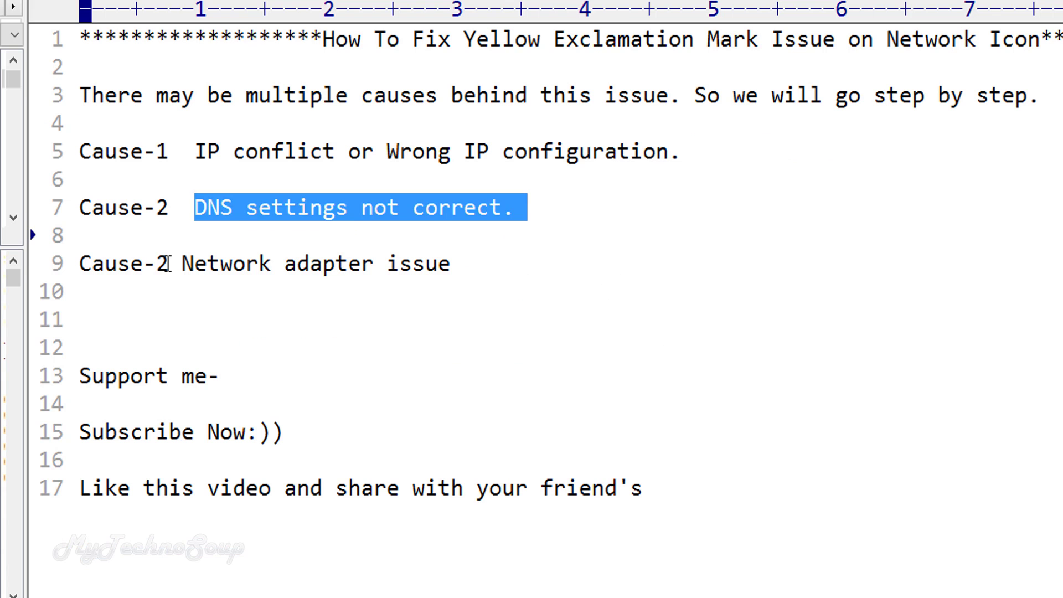
Step: Renumber the network adapter issue line in the notes document as Cause-3 and highlight its text
left_click(182, 264)
key("BackSpace")
type("3  Network adapter issue")
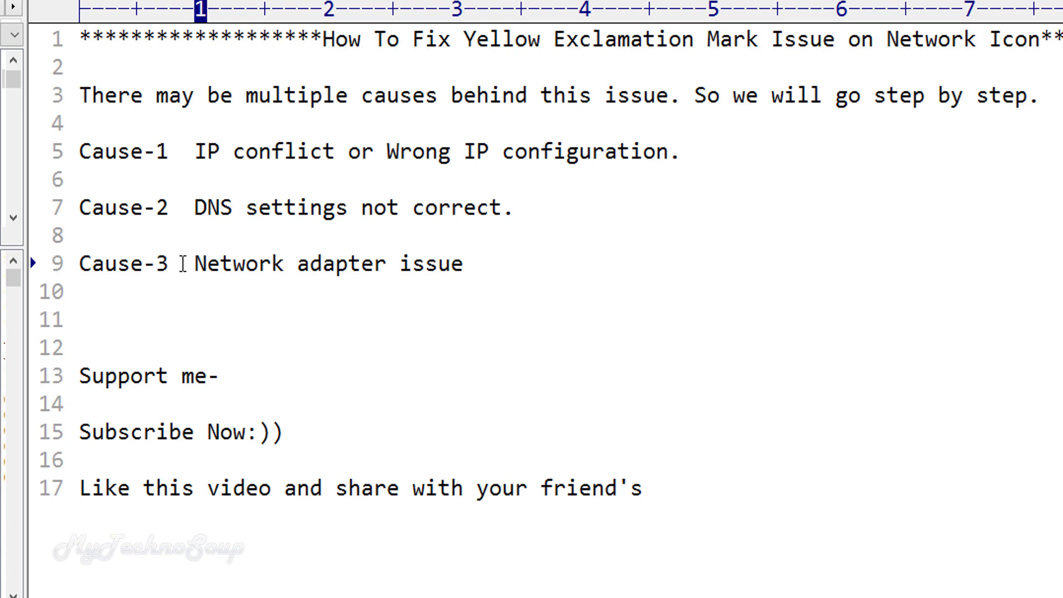
key("shift+Up")
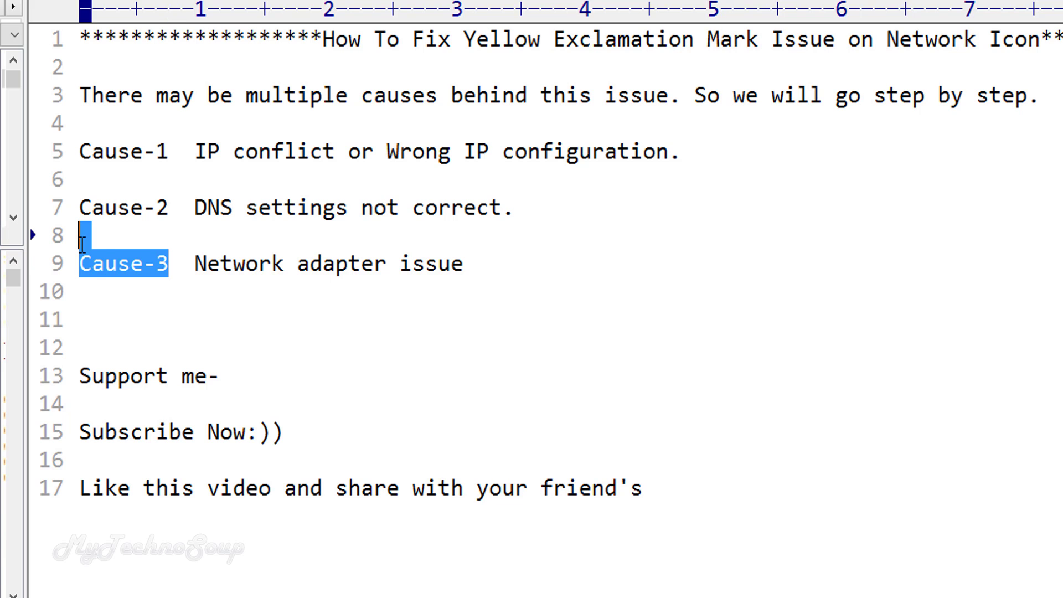
left_click(196, 265)
left_click_drag(197, 266, 349, 278)
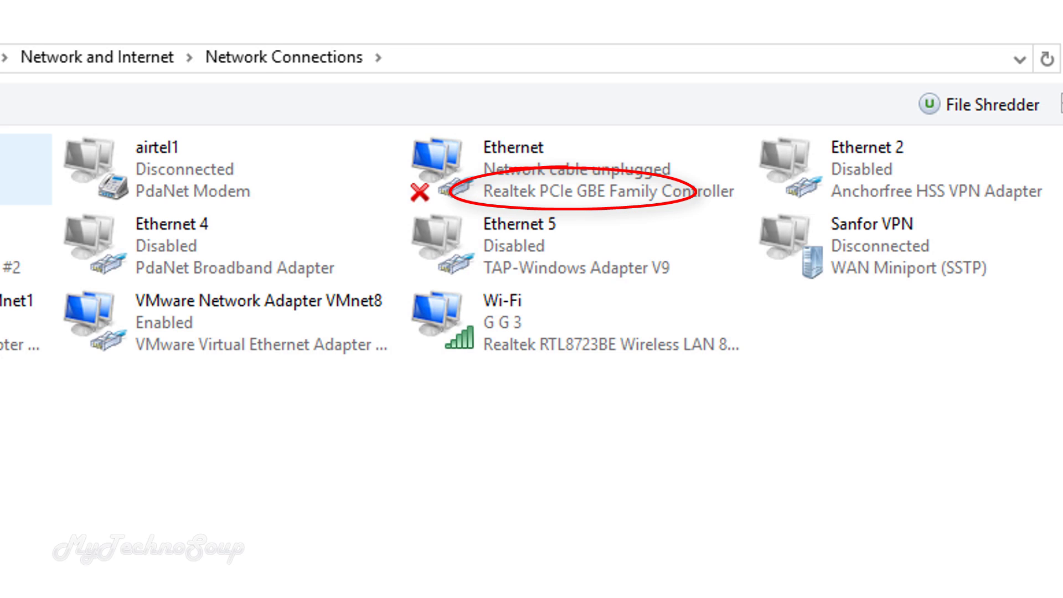
Step: Disable the Realtek Wi-Fi adapter in Network Connections
left_click(555, 346)
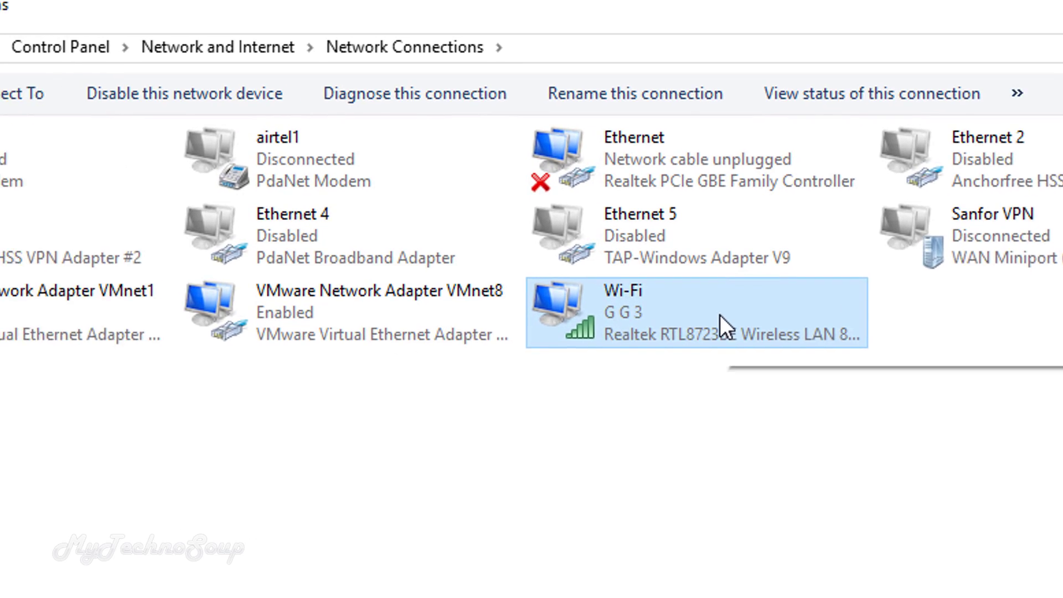
right_click(602, 325)
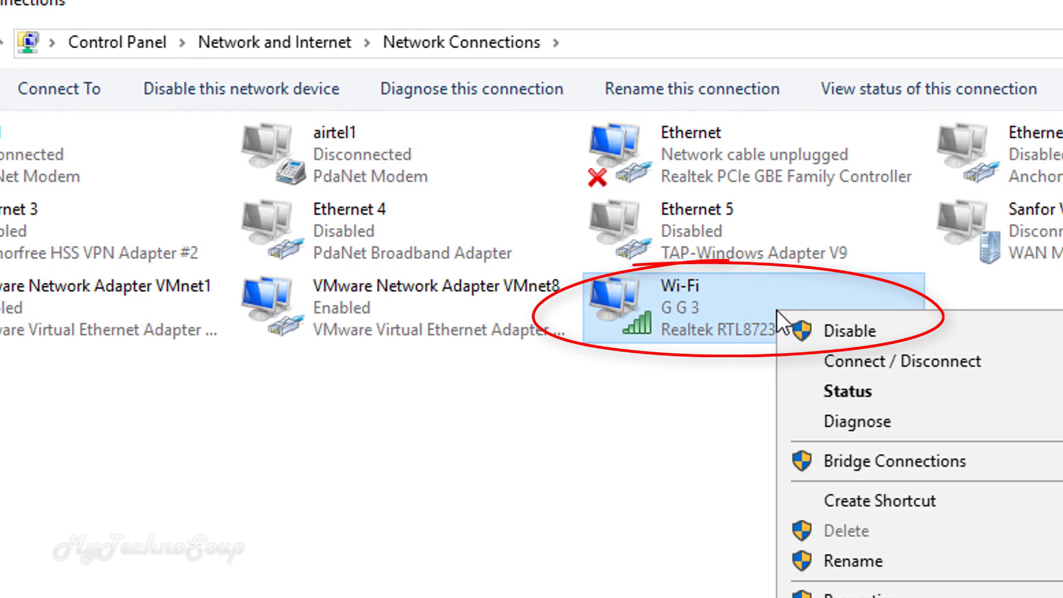
left_click(858, 331)
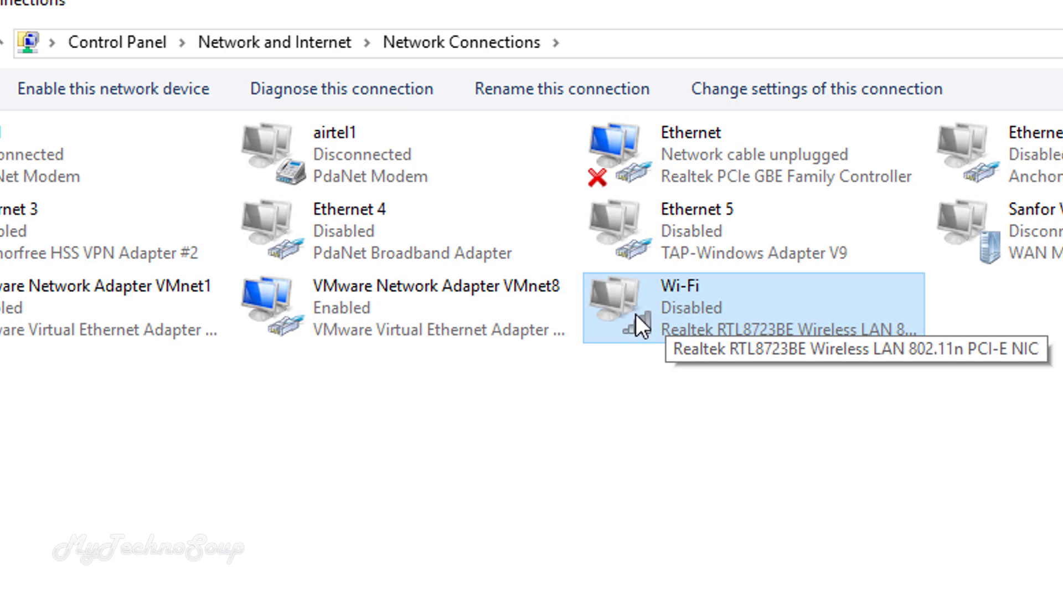
Step: Enable the Wi-Fi adapter again and refresh the list of network connections
right_click(656, 314)
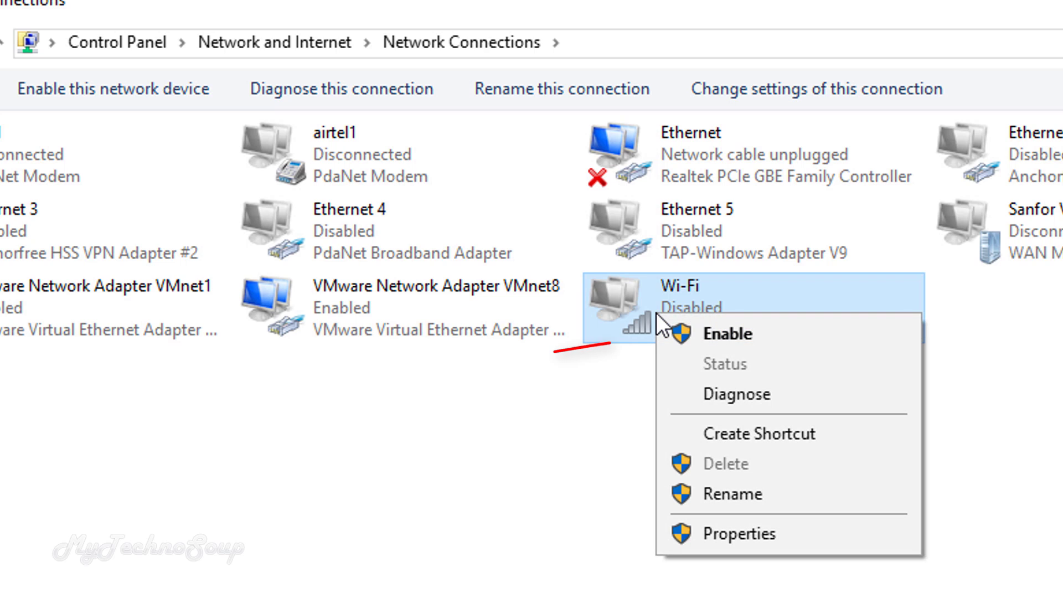
left_click(728, 339)
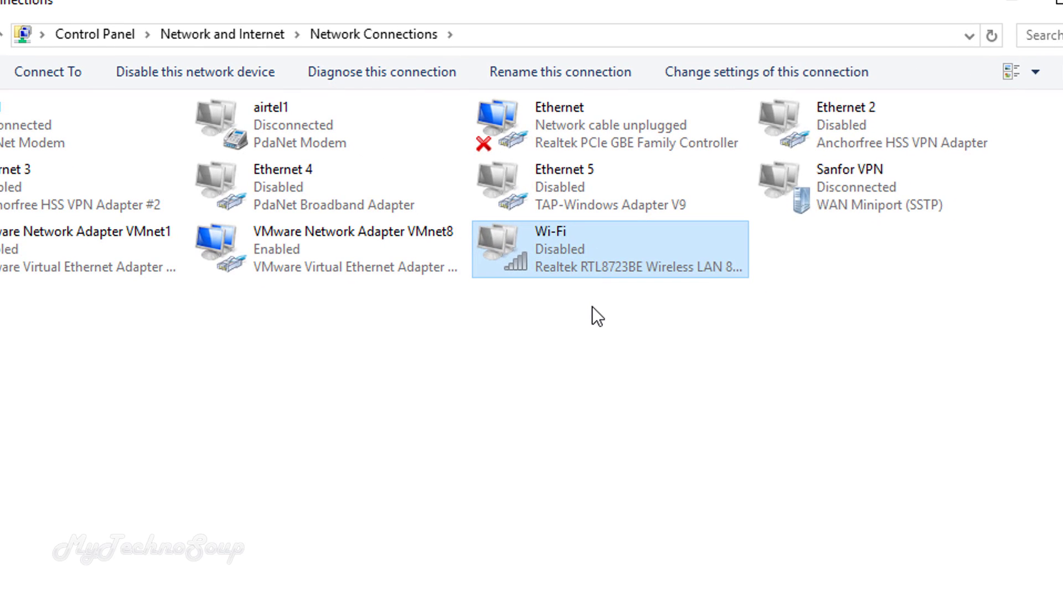
right_click(695, 358)
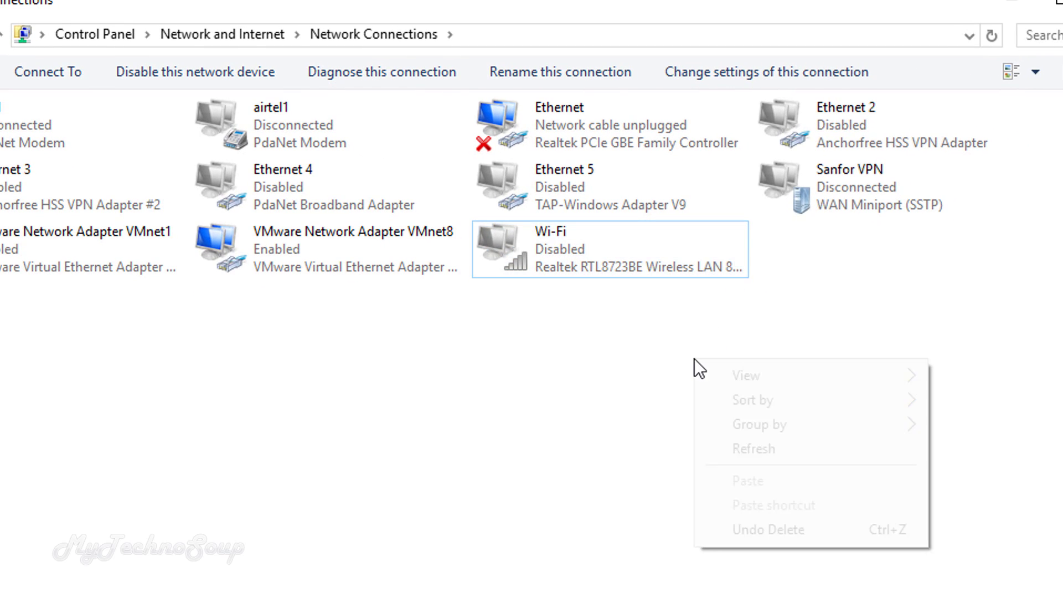
left_click(739, 447)
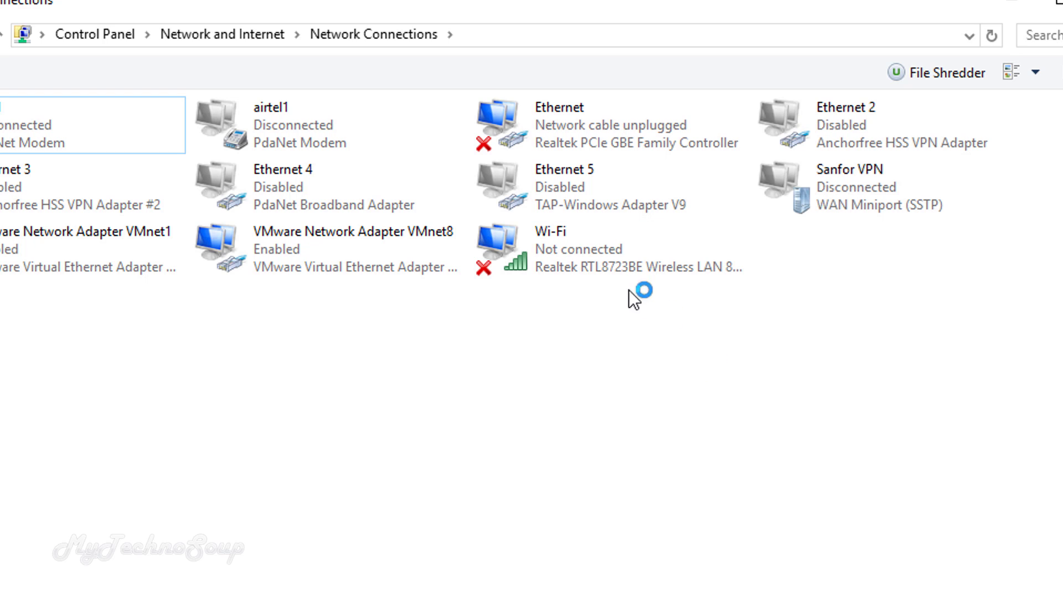
left_click(553, 268)
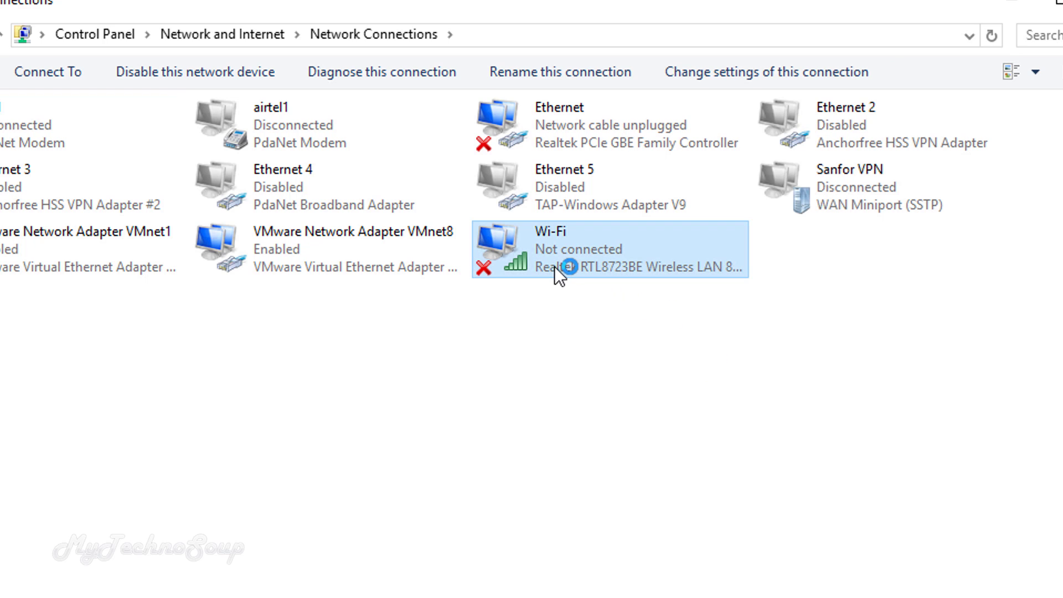
right_click(591, 268)
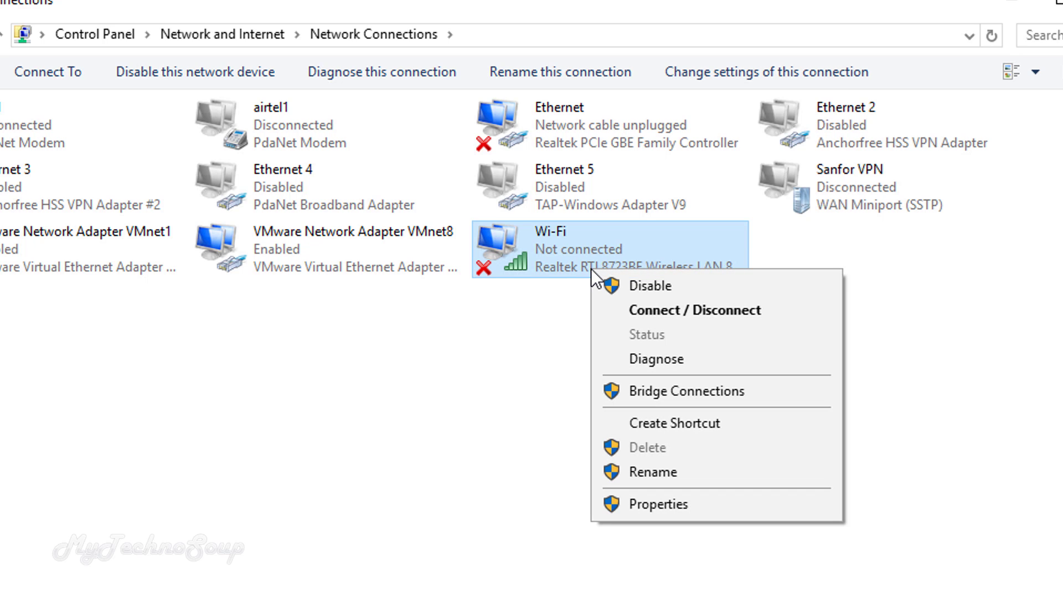
left_click(543, 299)
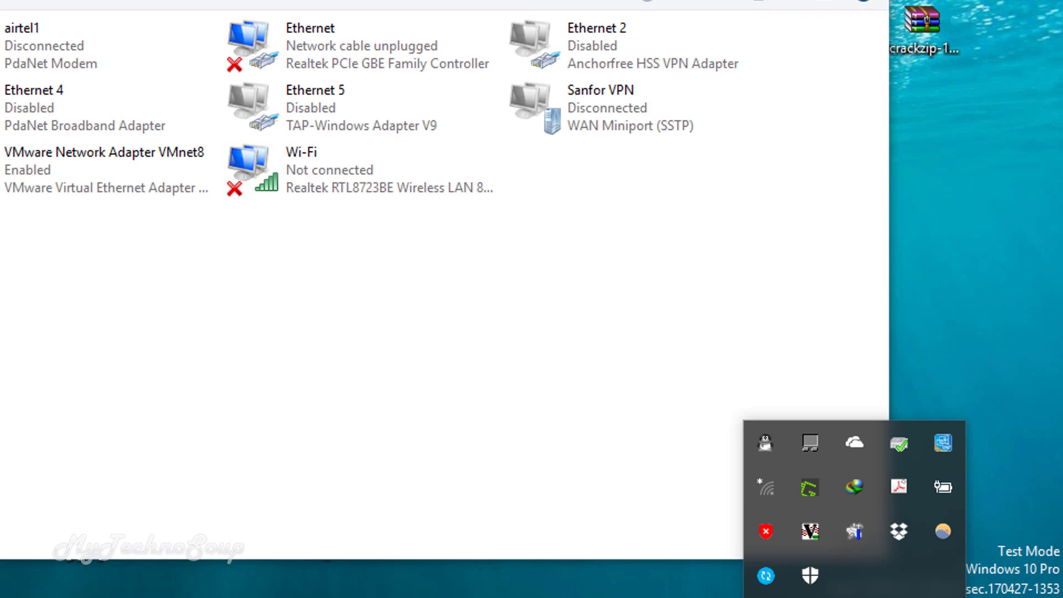
Step: Connect to the G G 3 wireless network and close the list of available networks
left_click(762, 494)
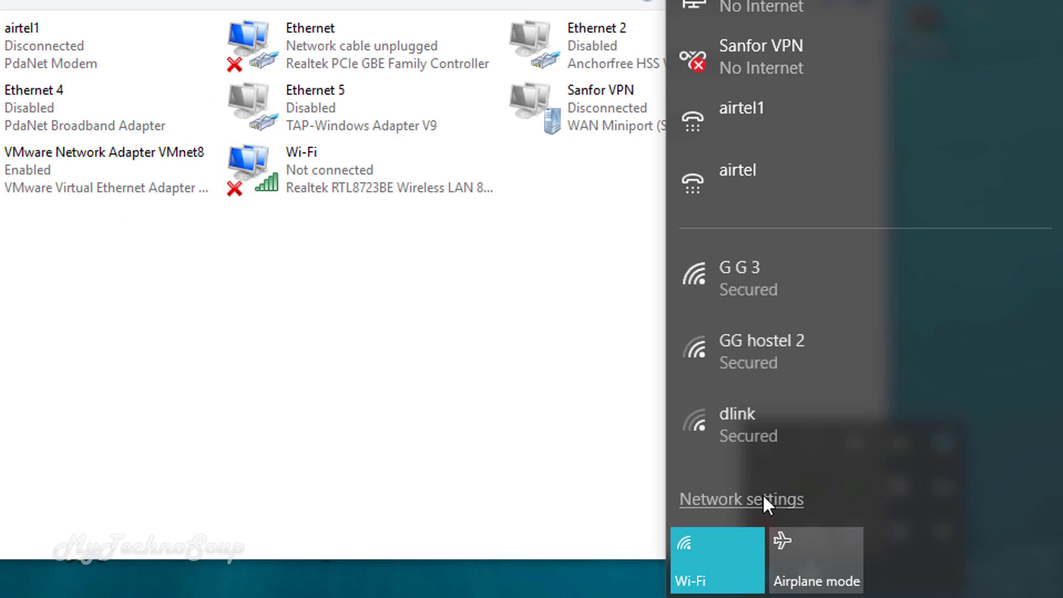
left_click(727, 295)
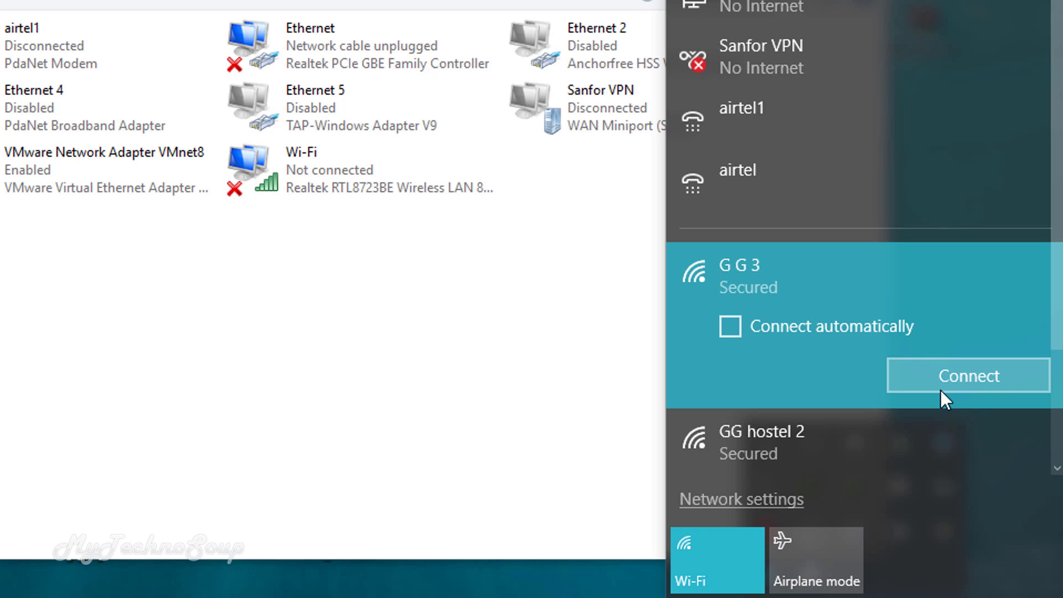
left_click(932, 385)
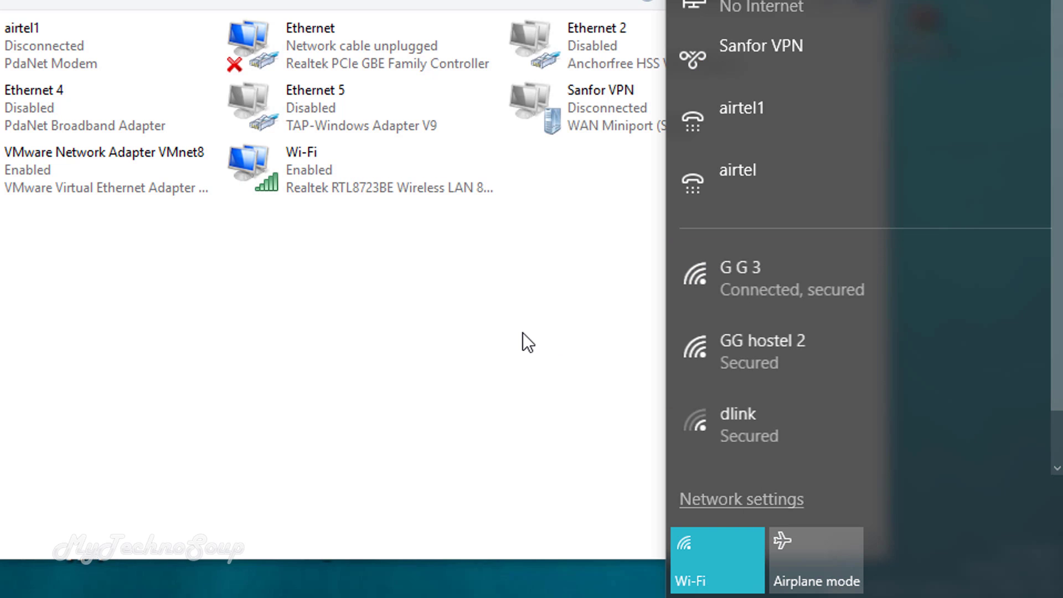
left_click(523, 332)
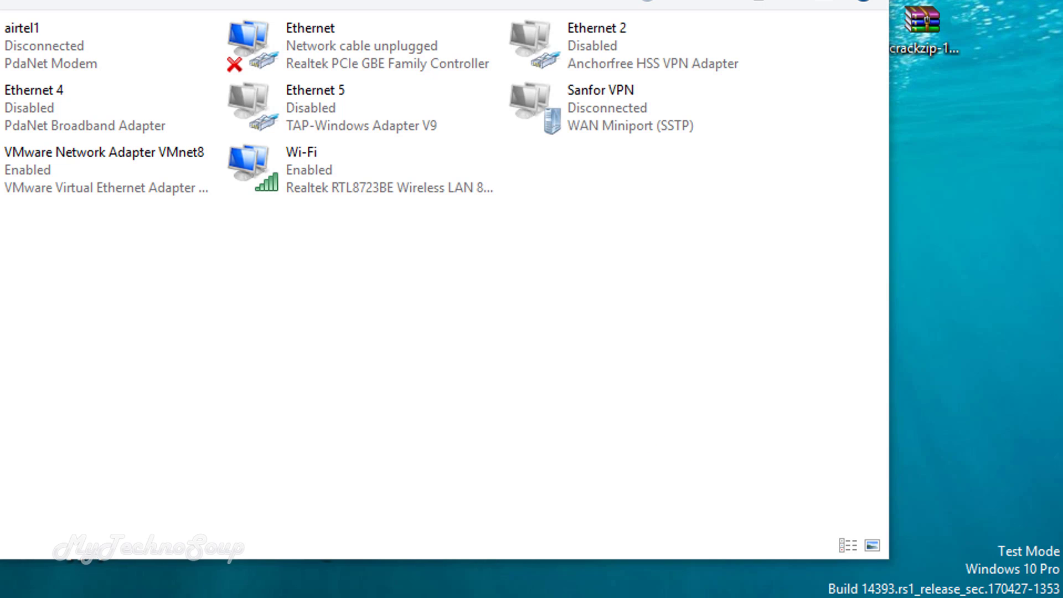
Step: Open the Network and Sharing Center from the network icon and check the Wi-Fi connection's access type
left_click(856, 597)
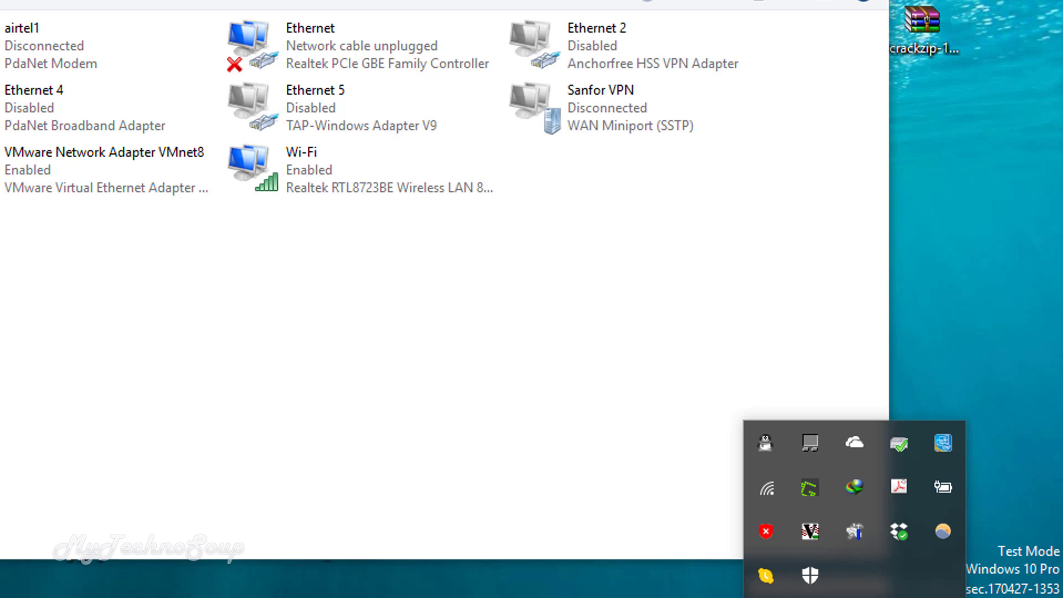
right_click(770, 492)
left_click(792, 533)
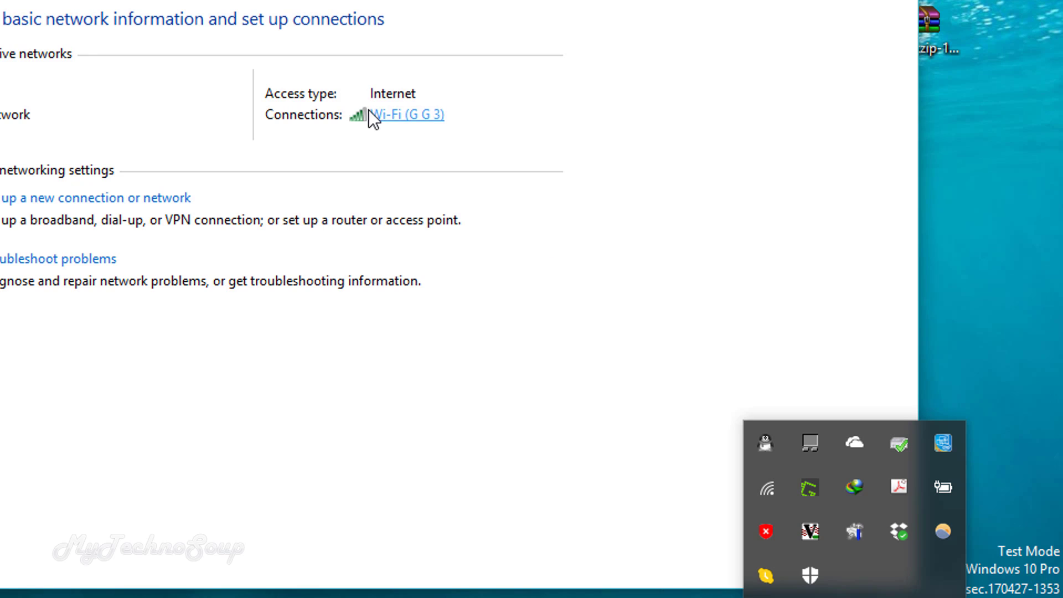
left_click(404, 114)
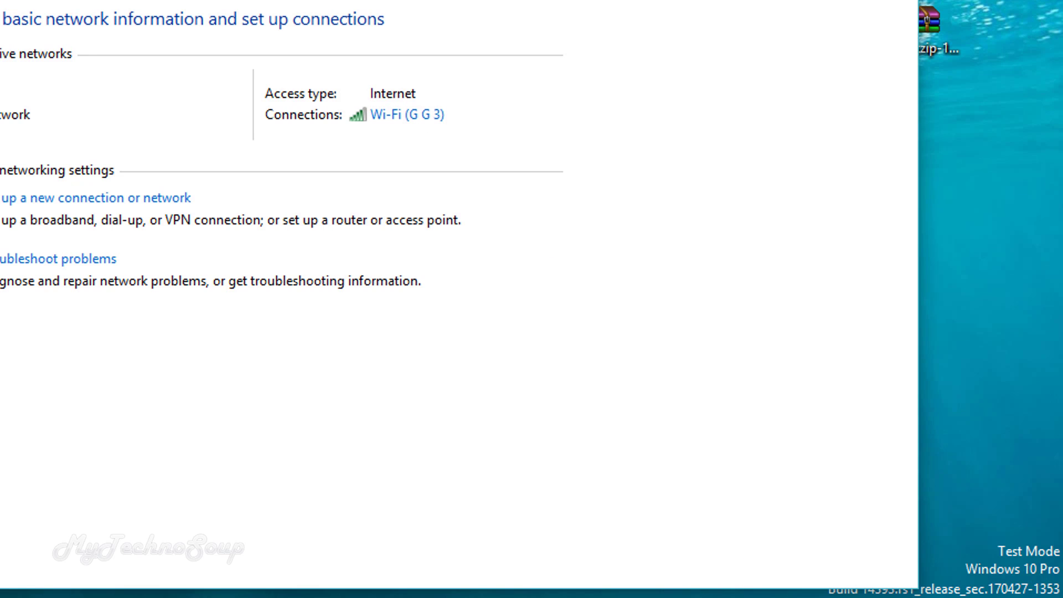
Step: Switch to the Chrome browser and load the Google homepage again to test the internet connection
left_click(863, 531)
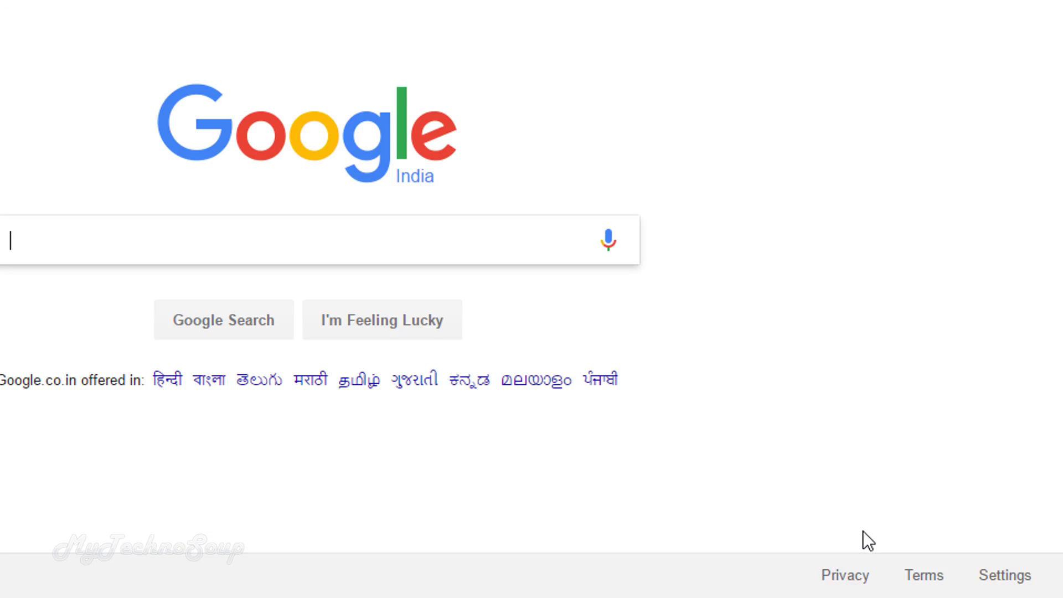
type("g")
key("Return")
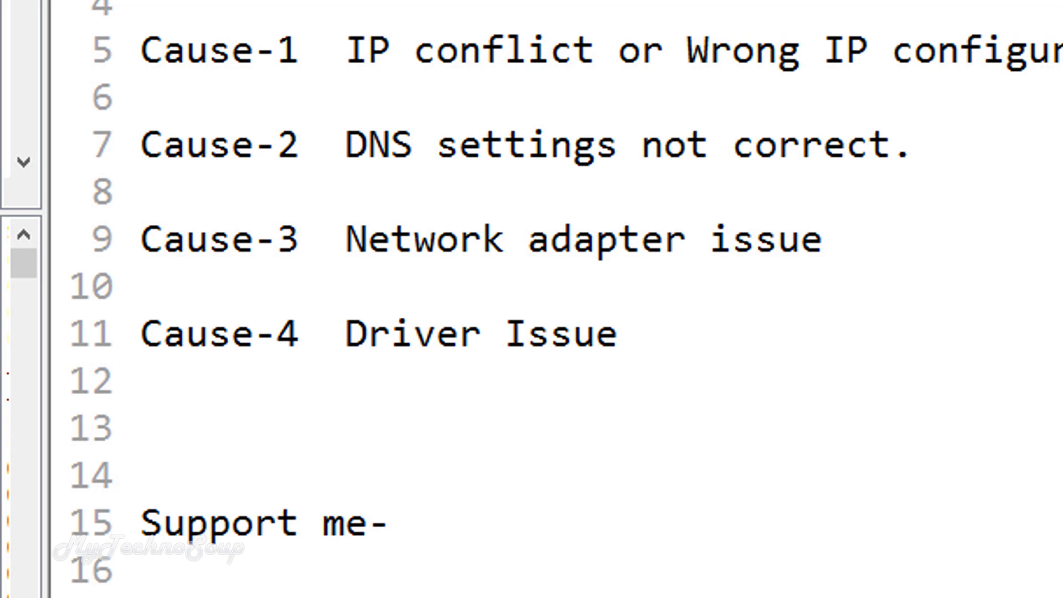
Step: Highlight the Cause-4 Driver Issue line in the notes document
left_click(295, 336)
left_click_drag(295, 336, 138, 335)
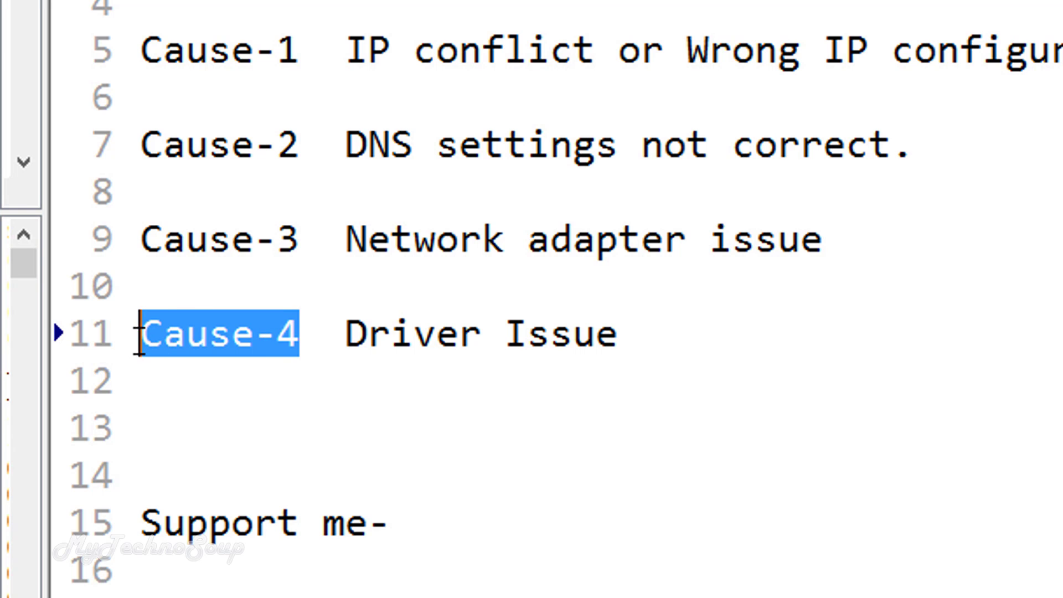
left_click_drag(343, 336, 520, 335)
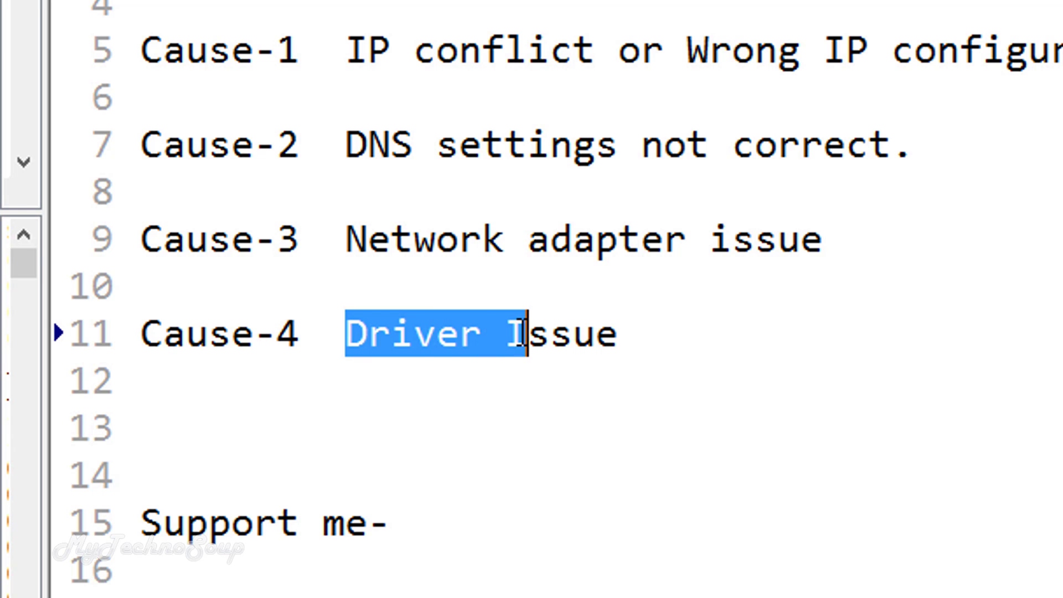
left_click(622, 336)
Step: Open Computer Management for This PC and locate the Network adapters group in Device Manager
right_click(156, 395)
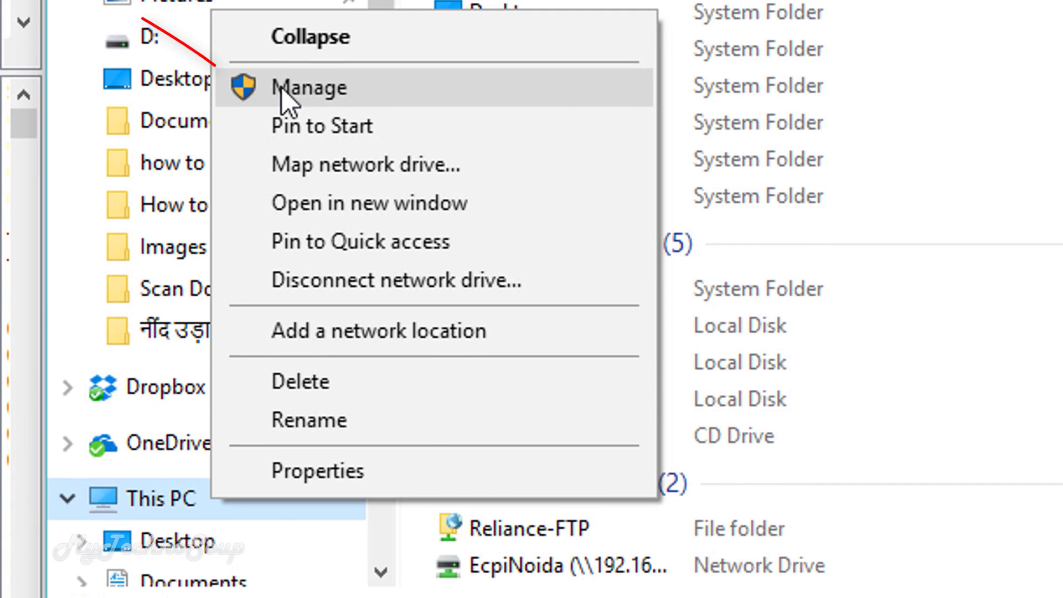
left_click(281, 87)
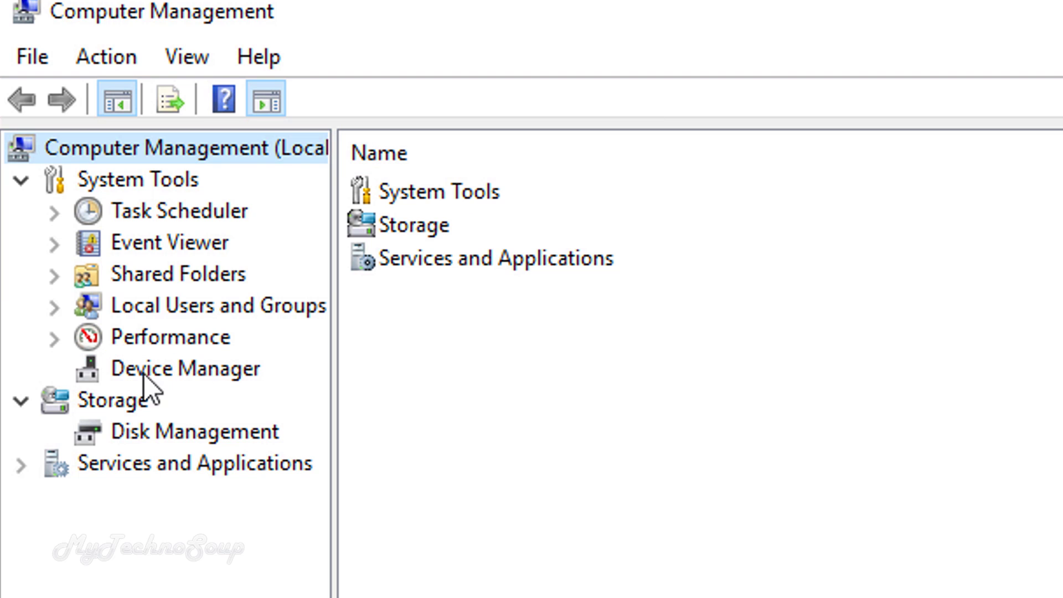
left_click(168, 373)
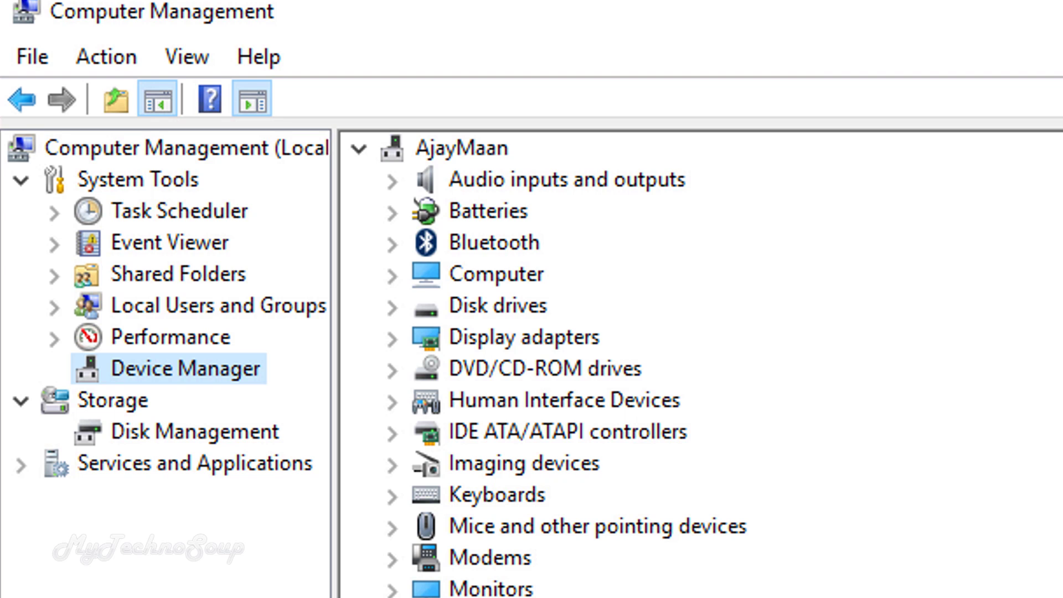
left_click(461, 147)
scroll(549, 365, "down", 1)
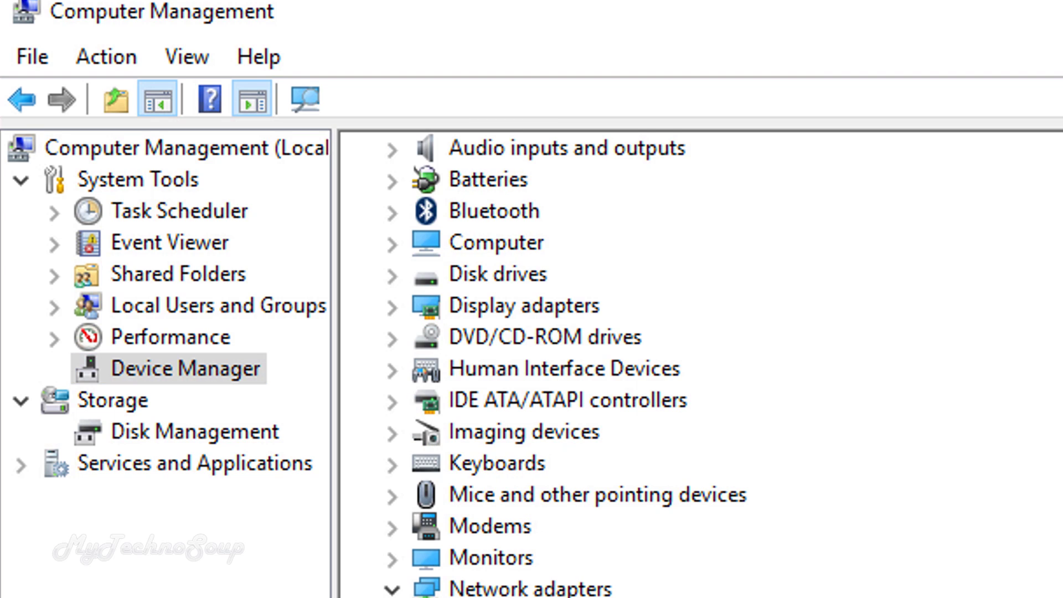
scroll(549, 365, "down", 3)
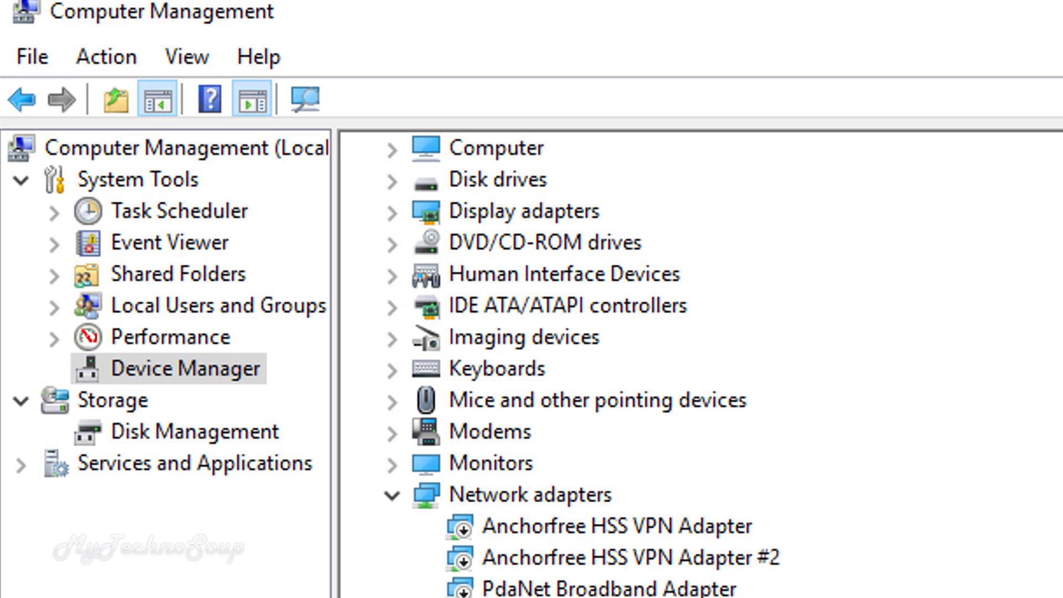
Step: Start a driver update for the Realtek RTL8723BE Wireless LAN 802.11n PCI-E NIC, searching automatically for updated driver software
scroll(548, 365, "down", 3)
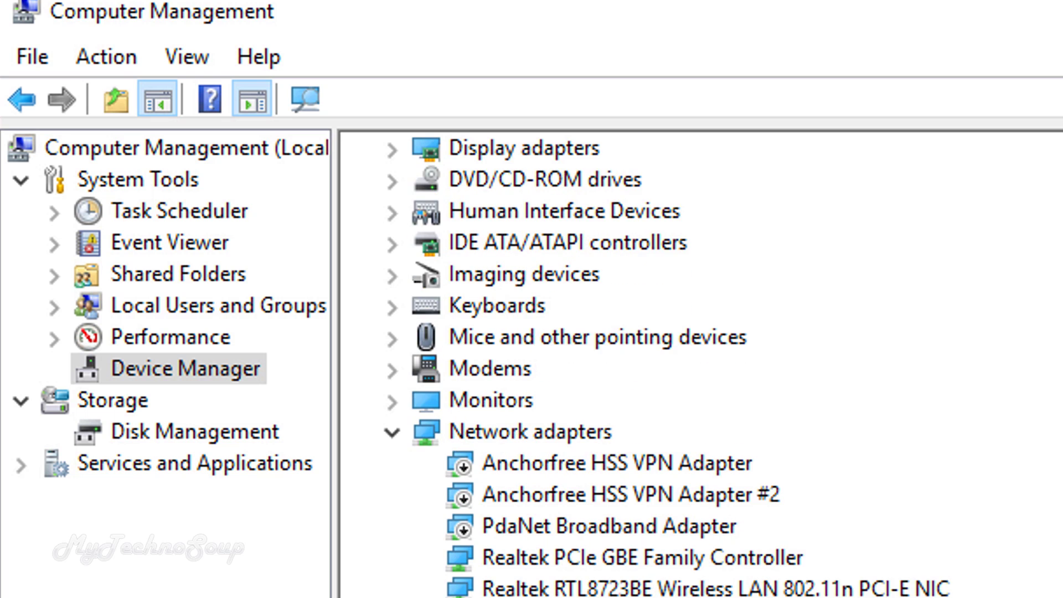
scroll(548, 364, "down", 1)
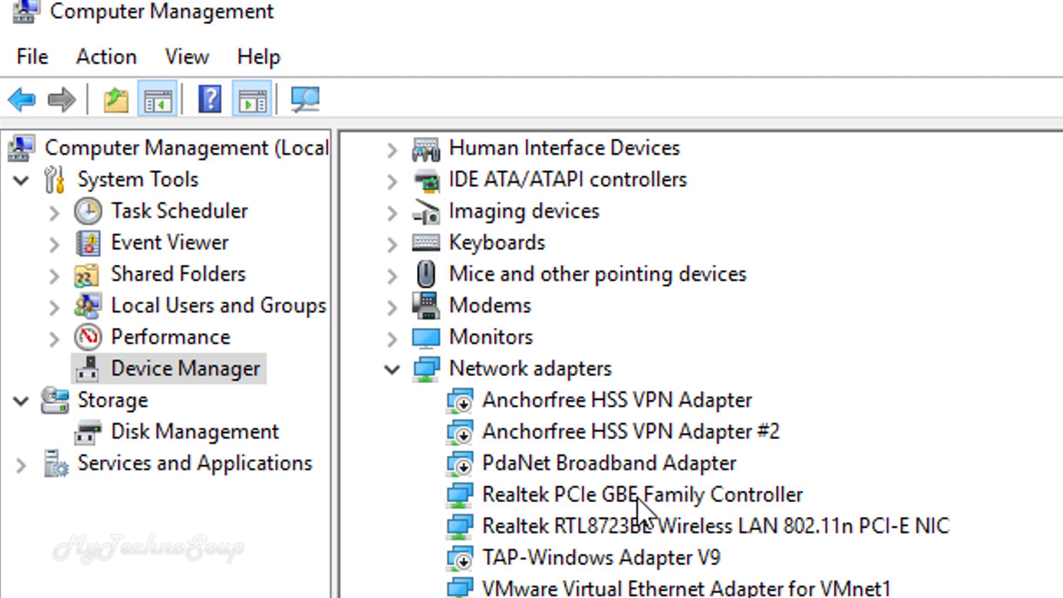
left_click(638, 528)
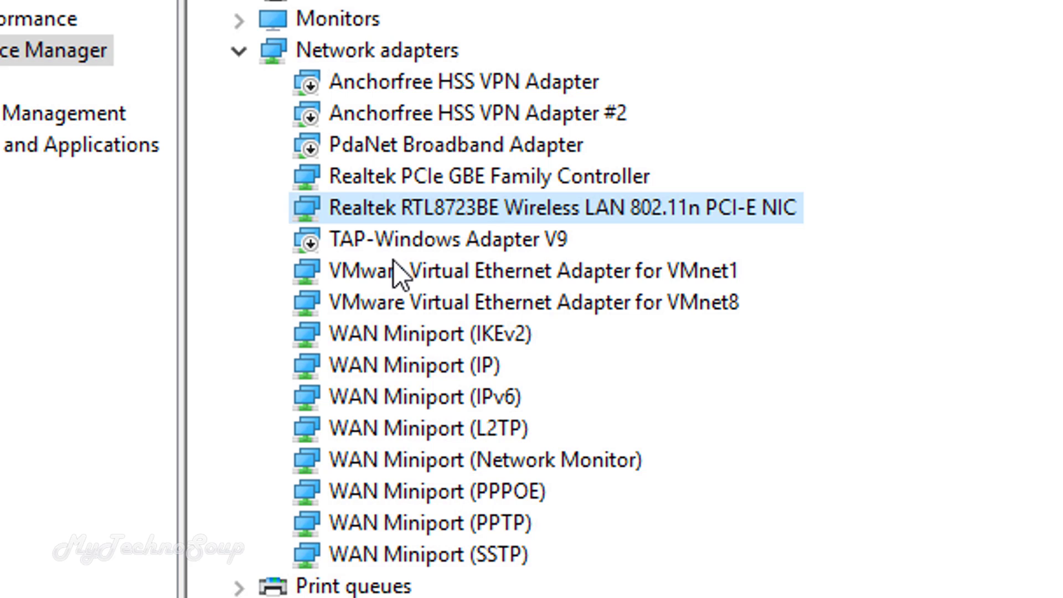
right_click(434, 212)
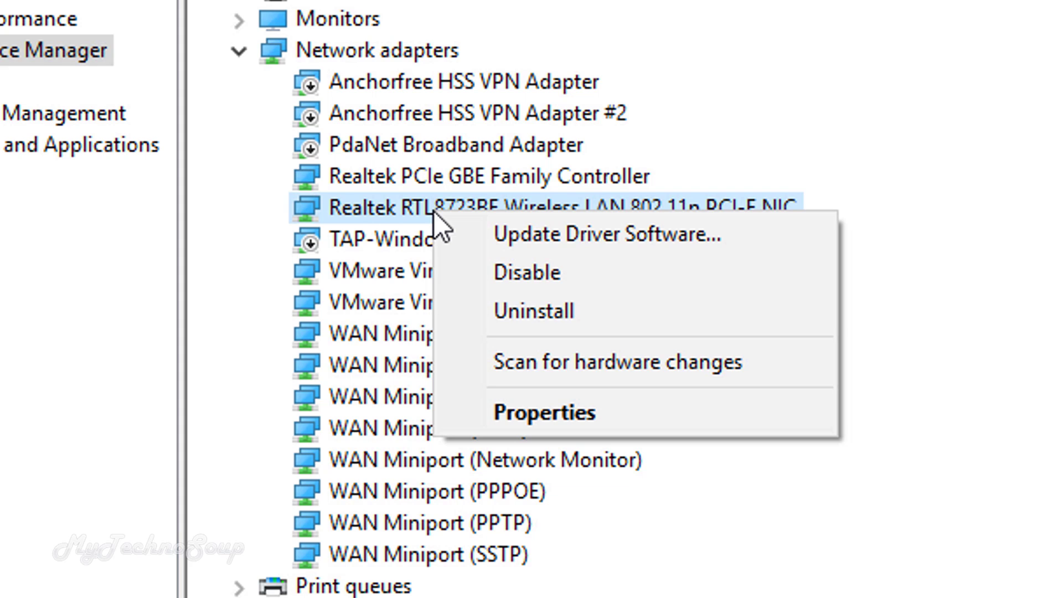
left_click(499, 233)
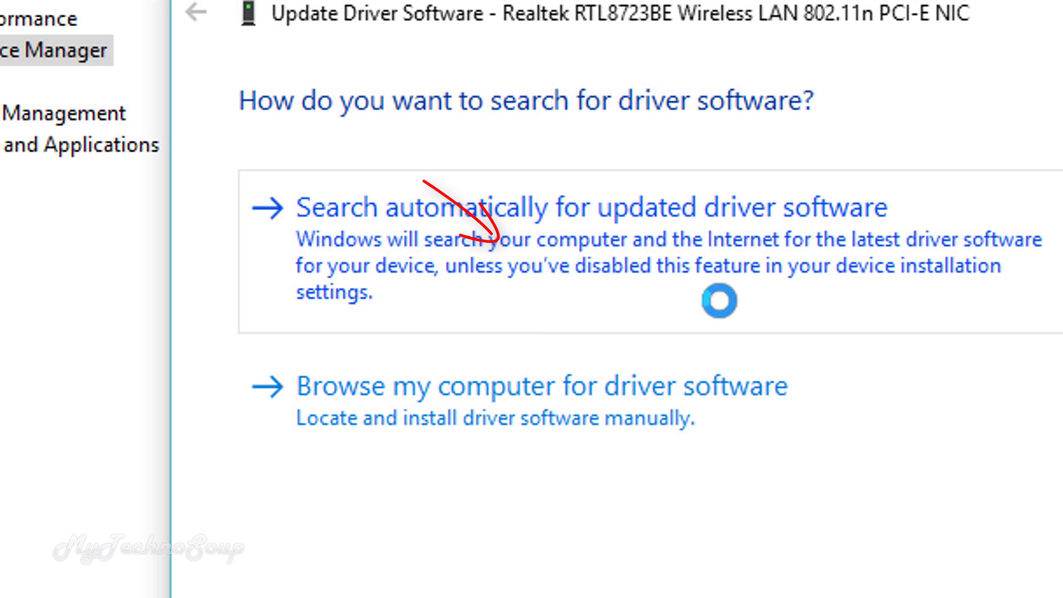
left_click(526, 267)
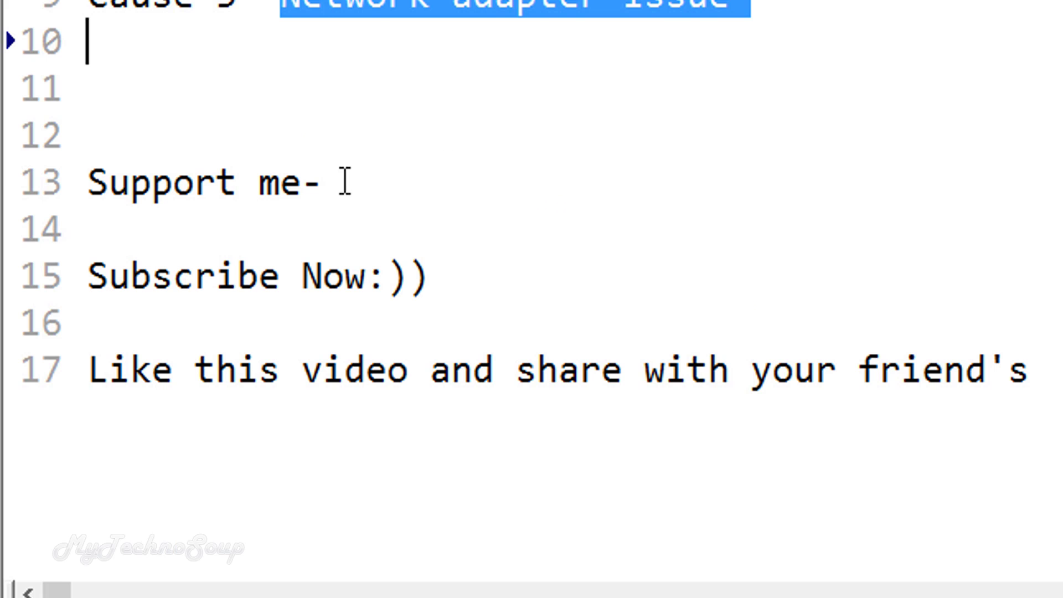
Step: Highlight the closing lines of the notes document one after another, from "Support me-" through "Like this video and share with your friend's"
left_click_drag(345, 183, 83, 194)
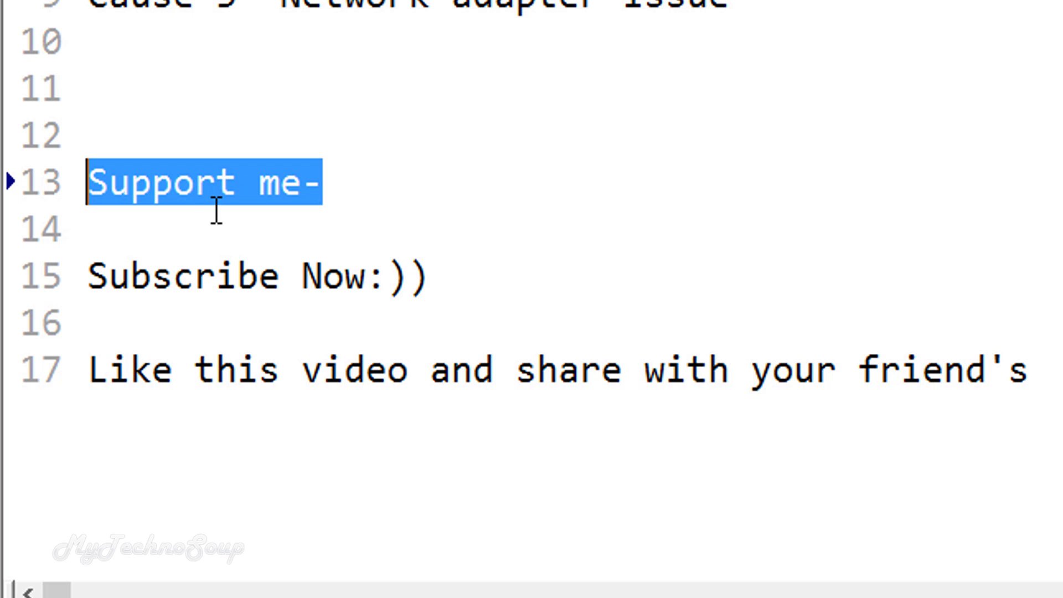
left_click_drag(88, 275, 433, 278)
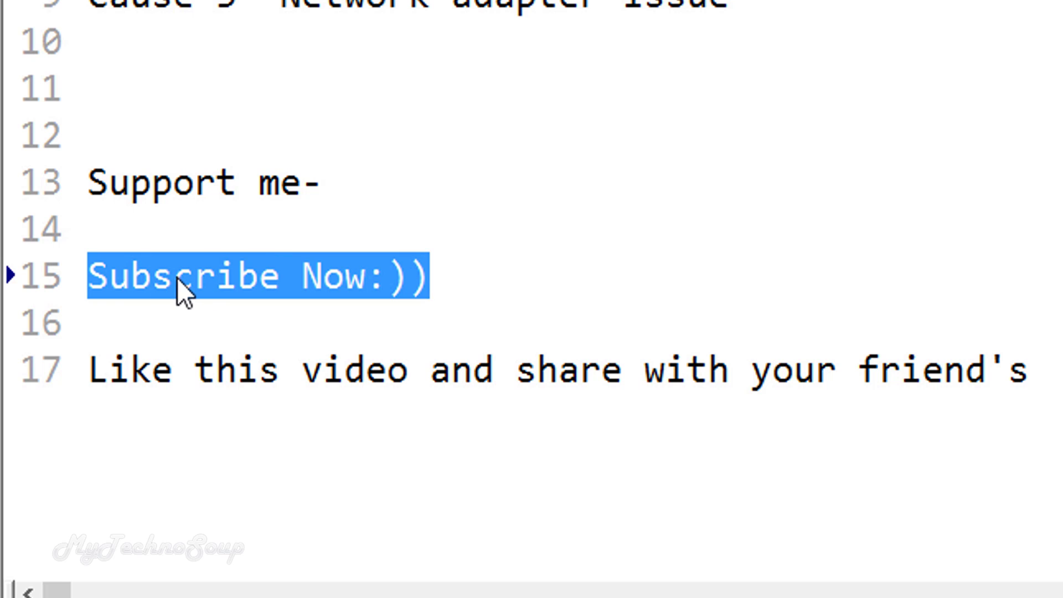
left_click(84, 370)
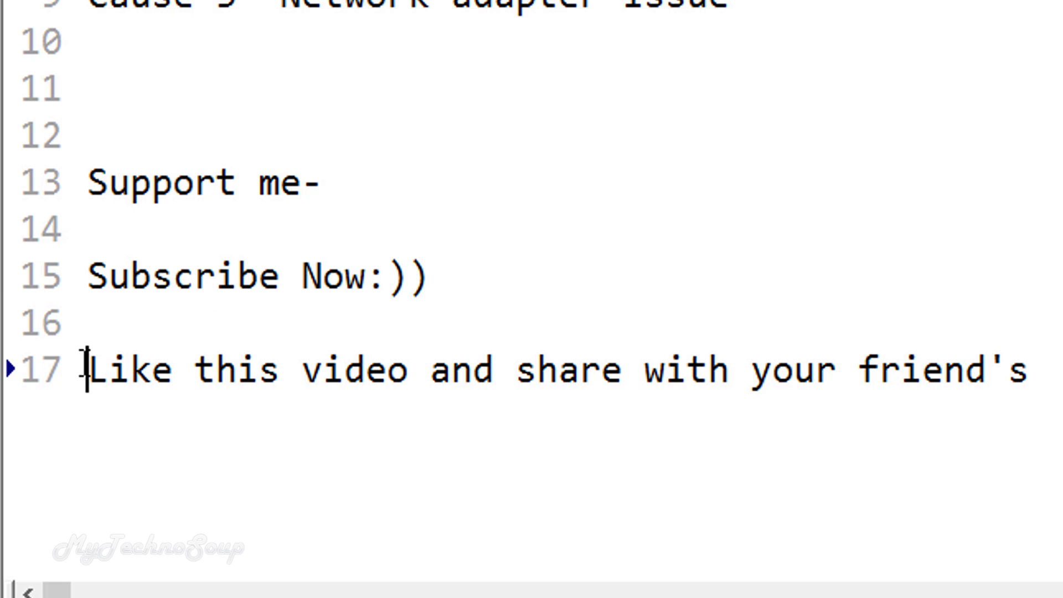
left_click_drag(84, 370, 259, 382)
left_click_drag(455, 403, 1036, 415)
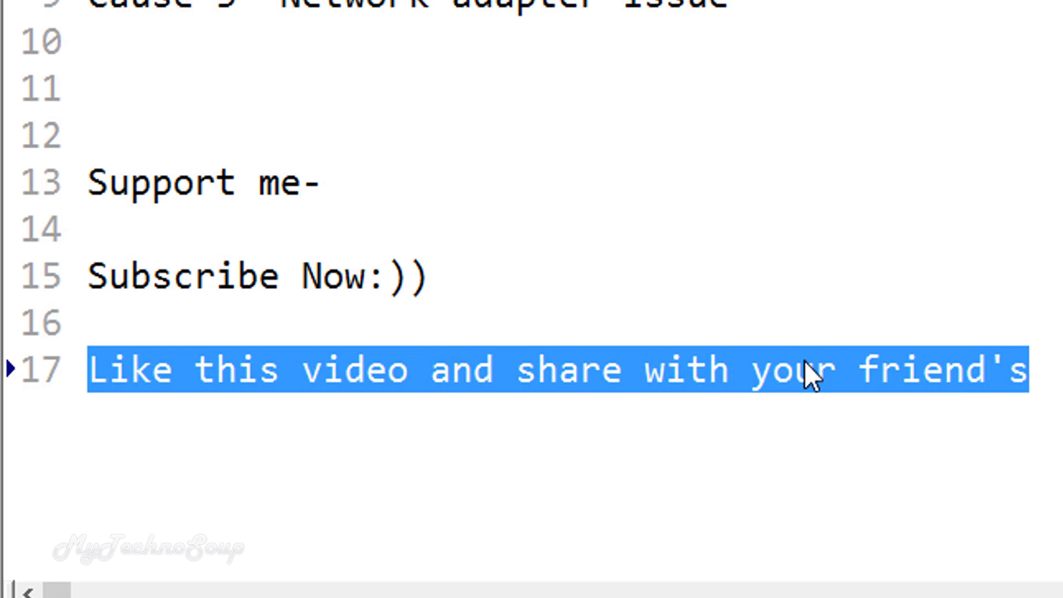